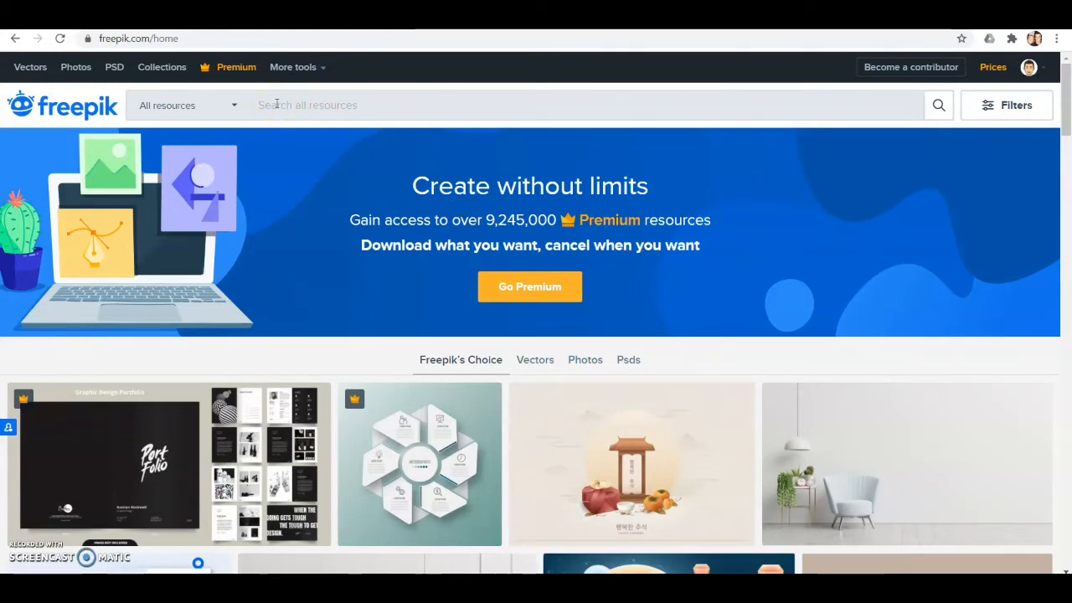
Step: Search all Freepik resources for "space" and look through the results for a suitable graphic
left_click(277, 103)
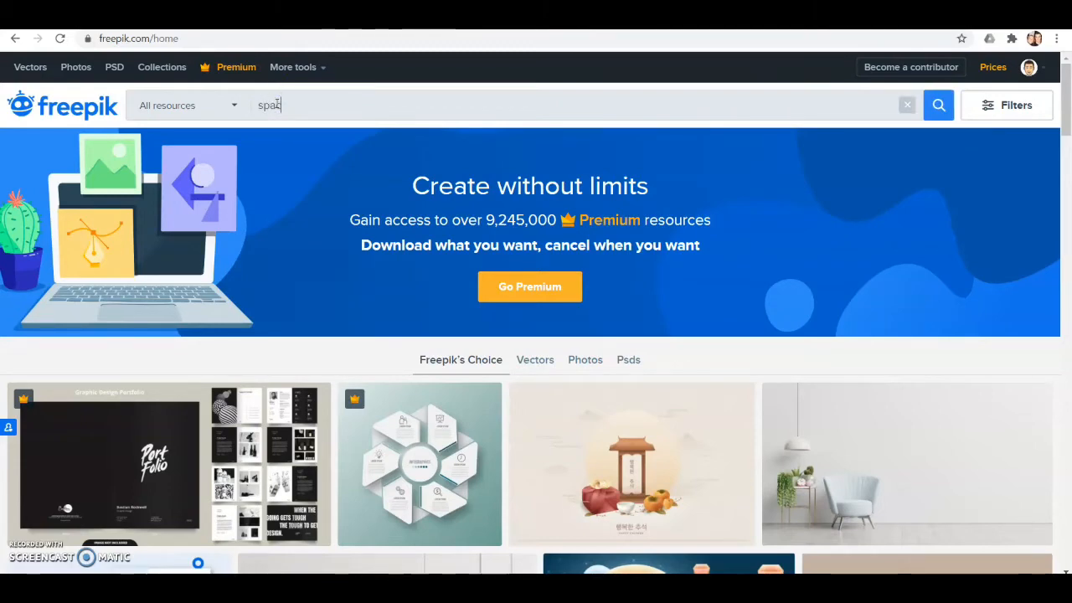
key("Return")
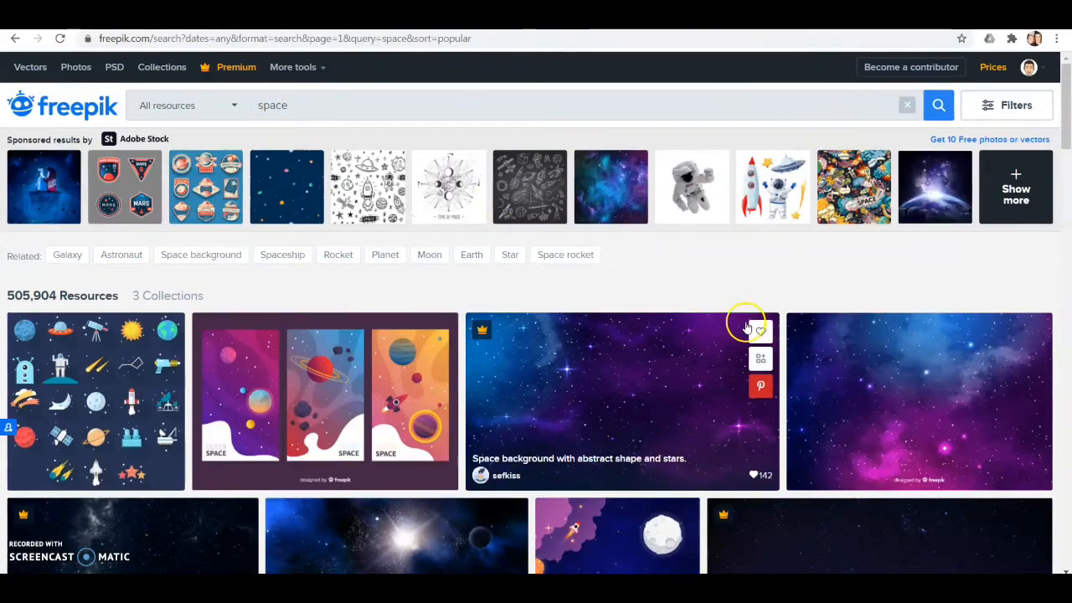
scroll(756, 293, "down", 2)
scroll(756, 297, "down", 10)
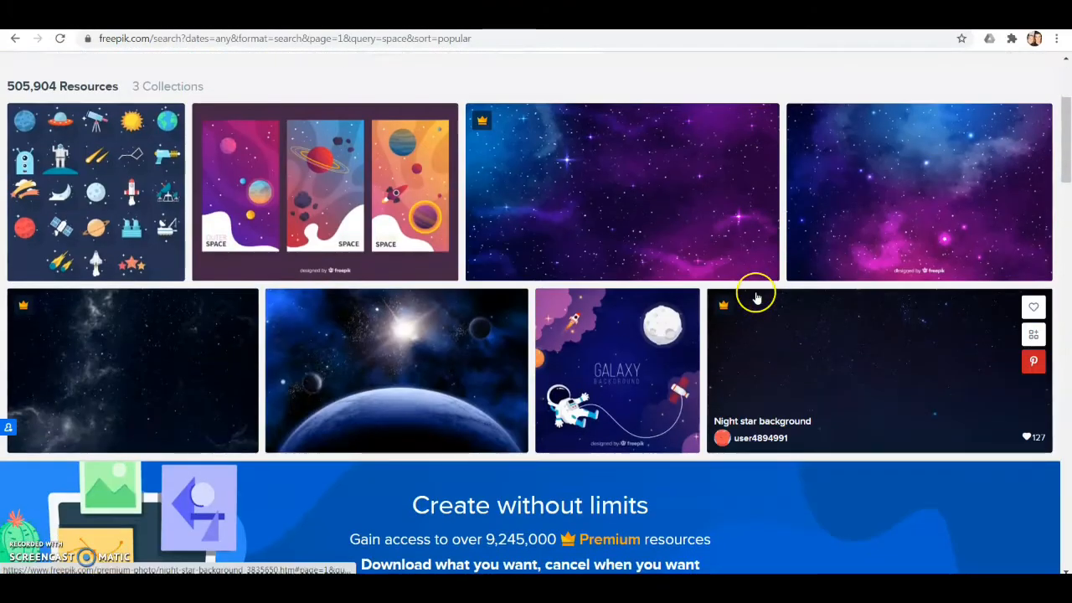
scroll(756, 297, "down", 10)
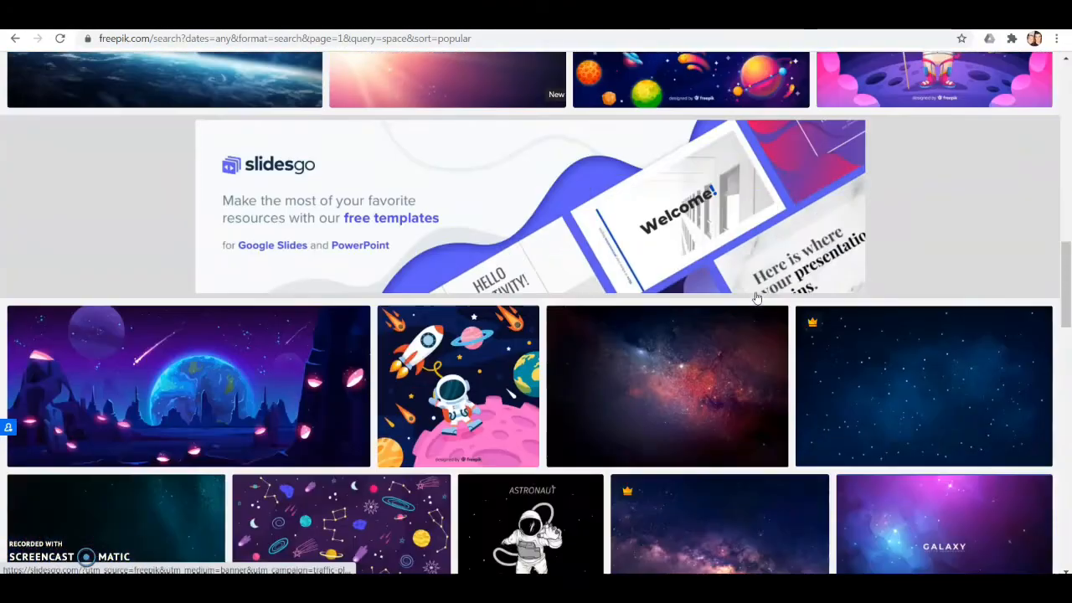
scroll(756, 297, "down", 3)
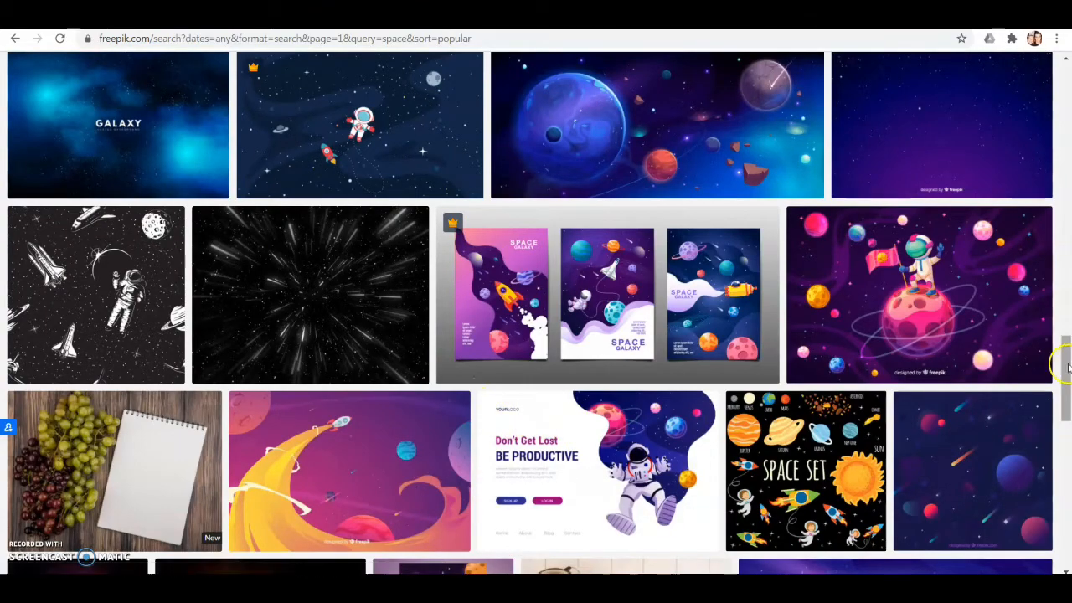
left_click_drag(1062, 359, 1066, 59)
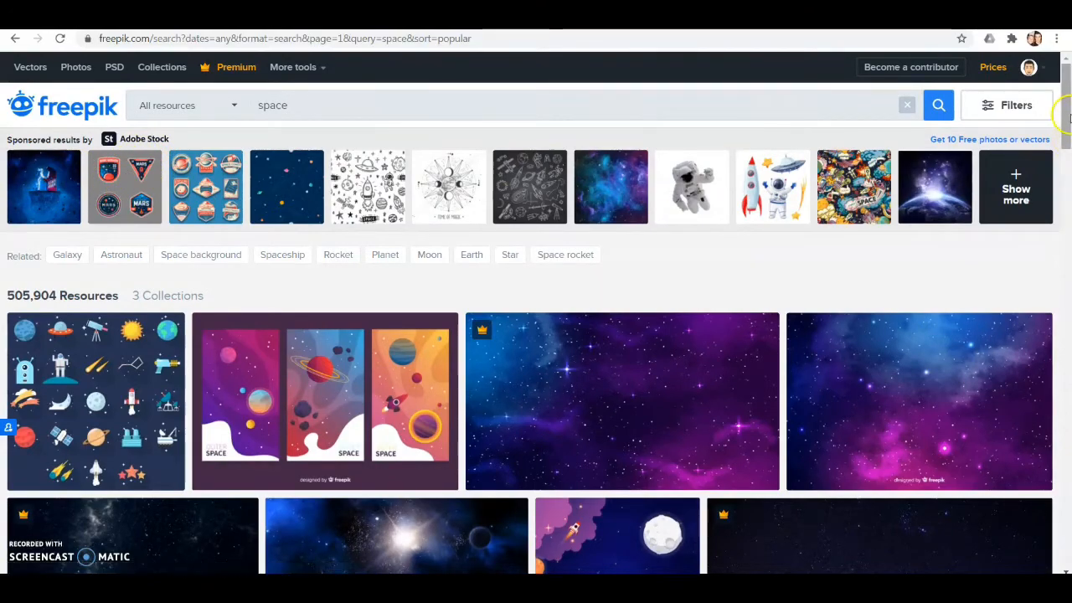
left_click_drag(1067, 117, 1067, 412)
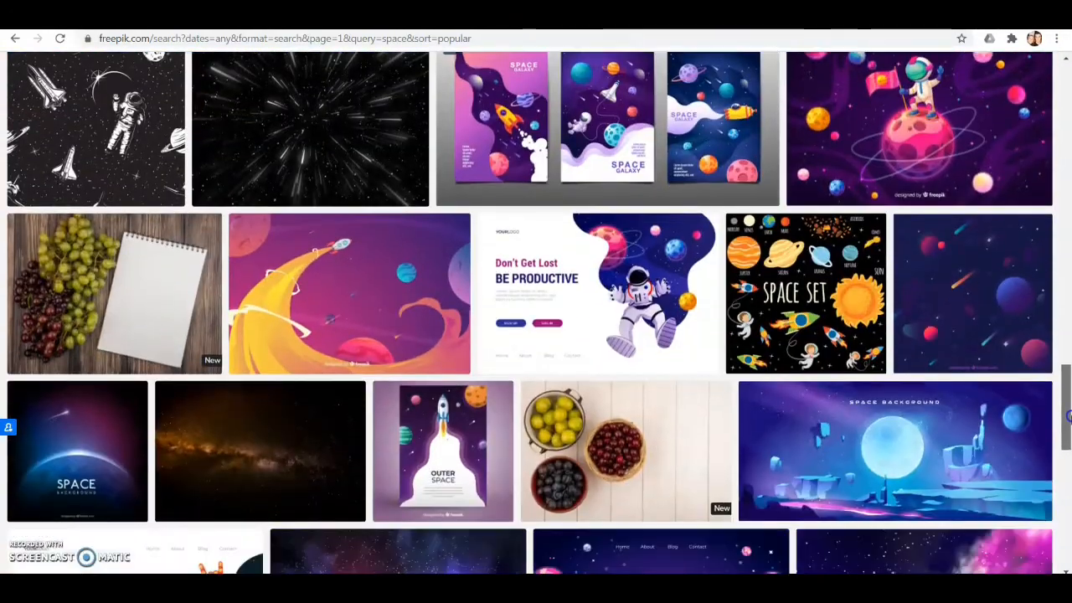
Step: Download the free "Space Set" planets and astronauts vector and save its zip file in the Downloads folder
left_click(825, 307)
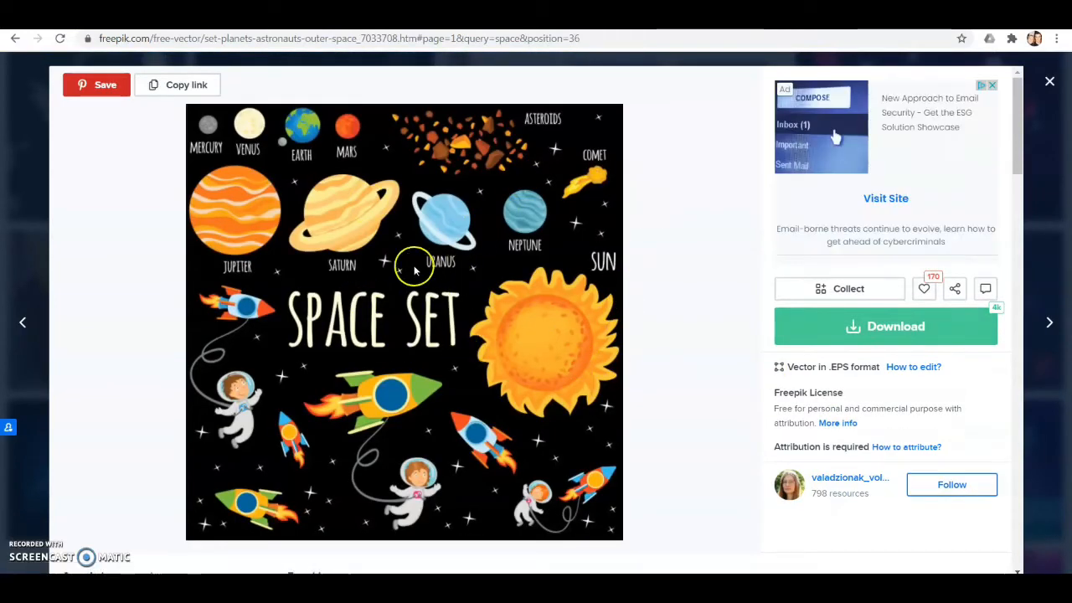
left_click(827, 328)
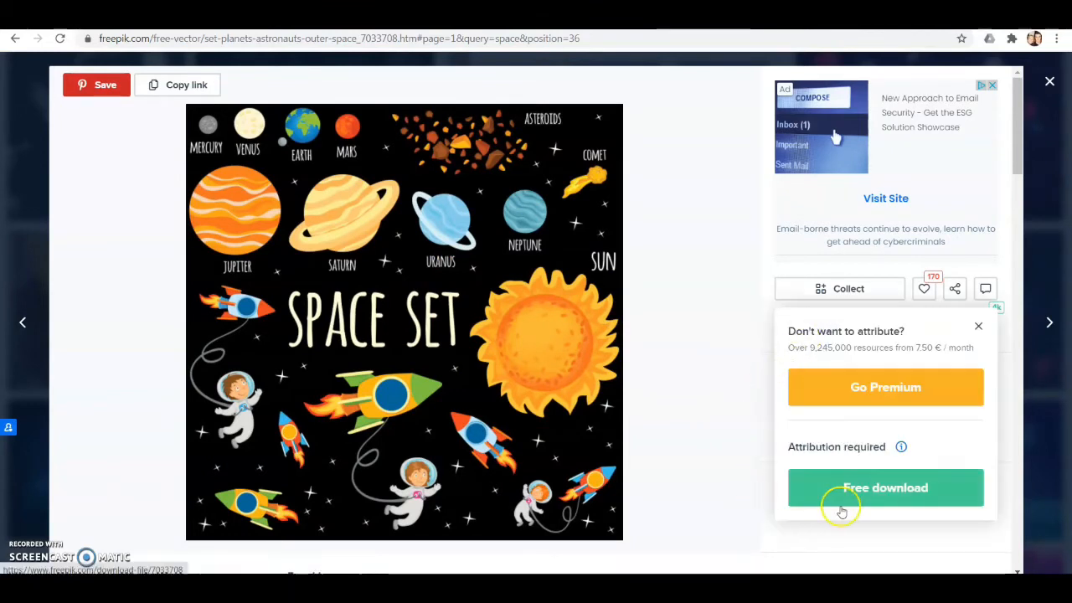
left_click(877, 494)
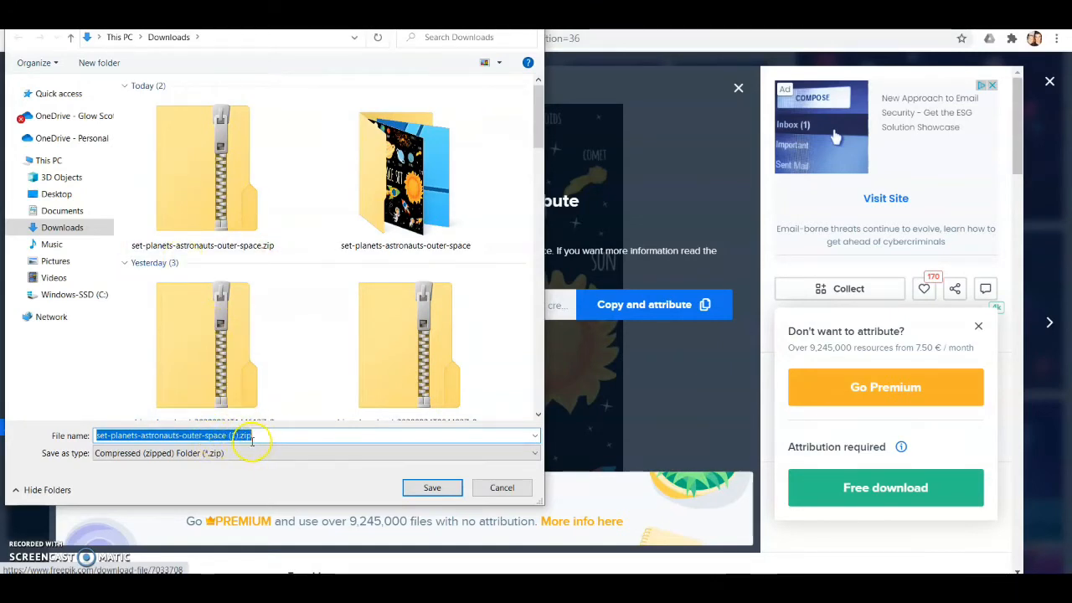
left_click(433, 494)
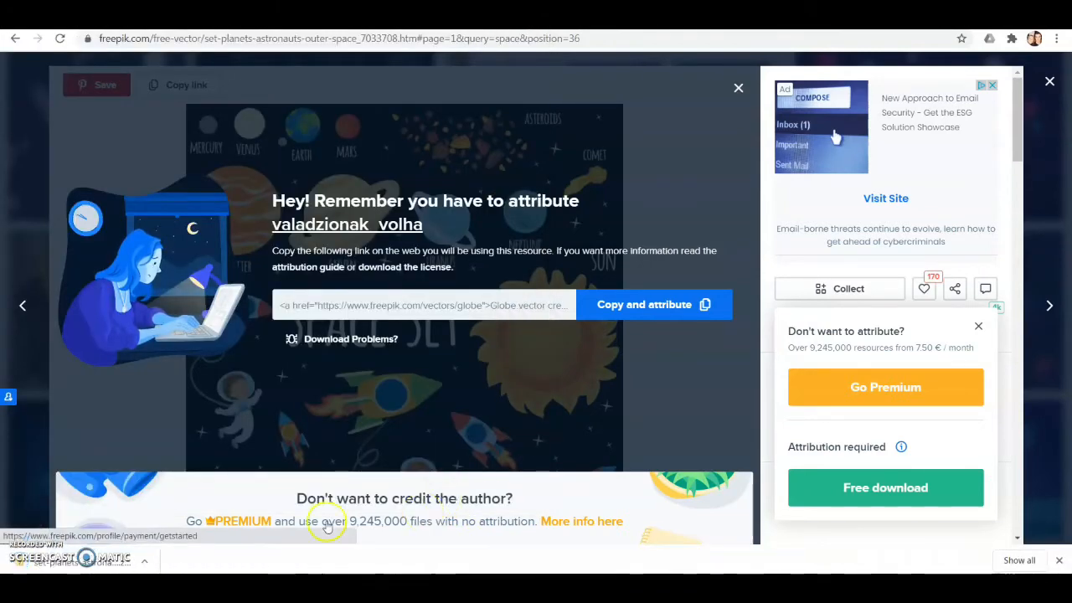
Step: Open the set-planets-astronauts-outer-space.zip archive from the Downloads folder
left_click(84, 560)
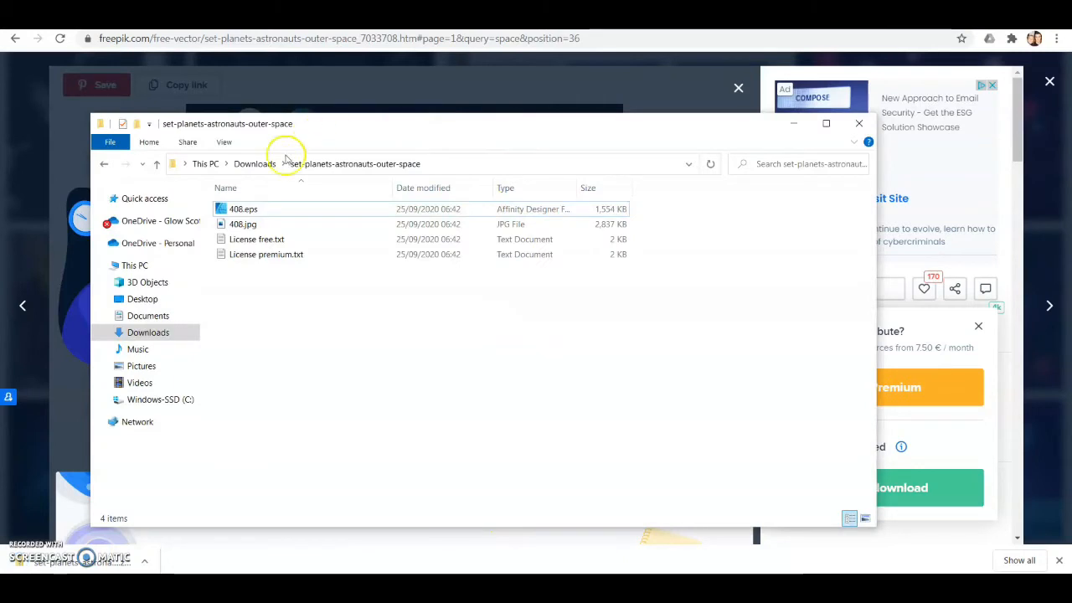
left_click(164, 333)
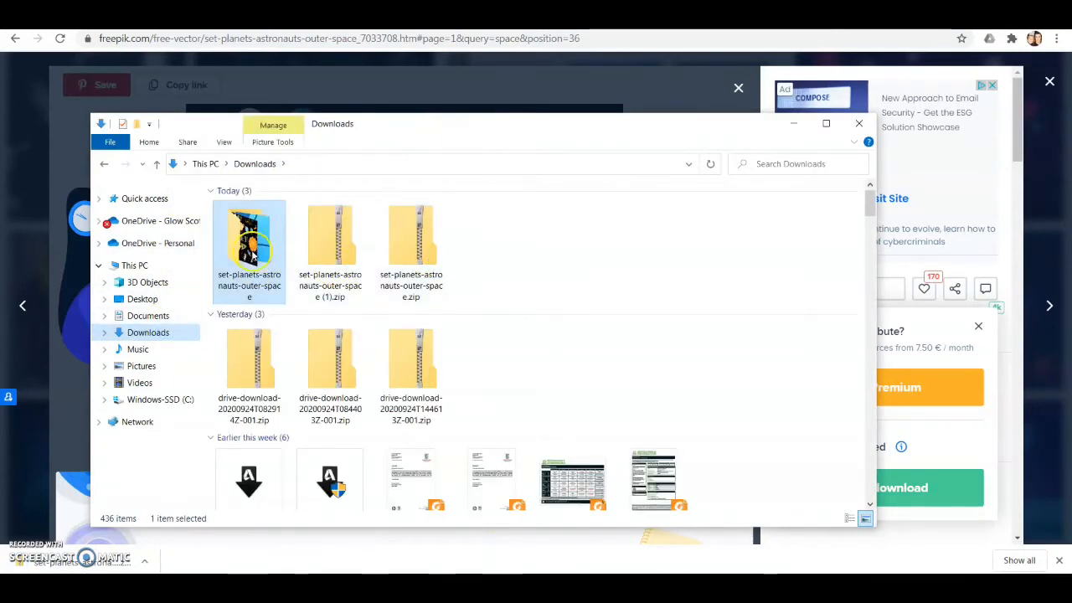
double_click(417, 228)
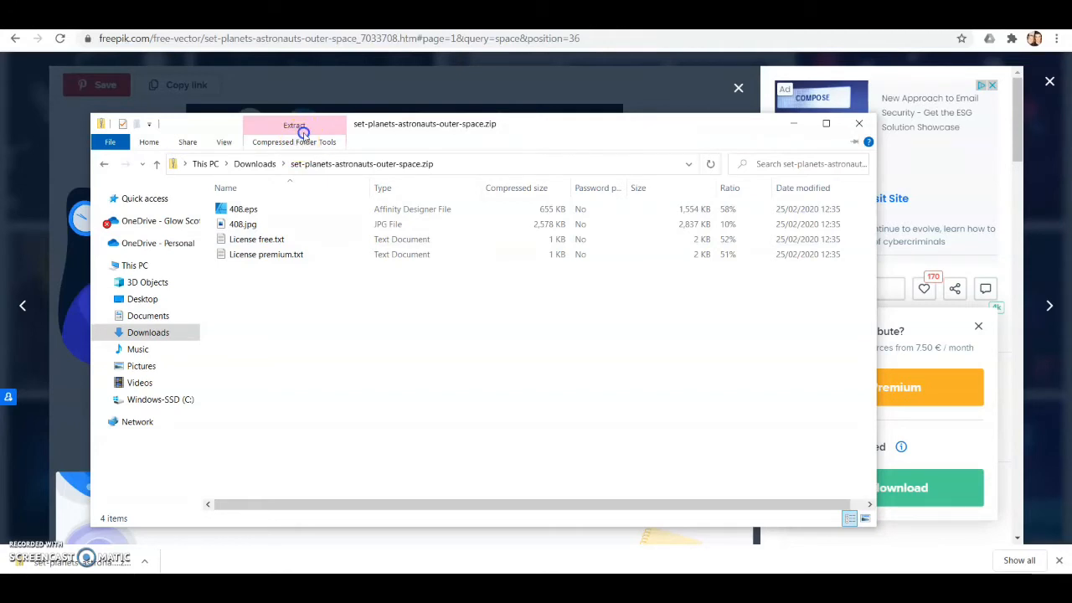
Step: Extract all files from the archive into the S3 Graphics folder inside Documents\_School
left_click(295, 125)
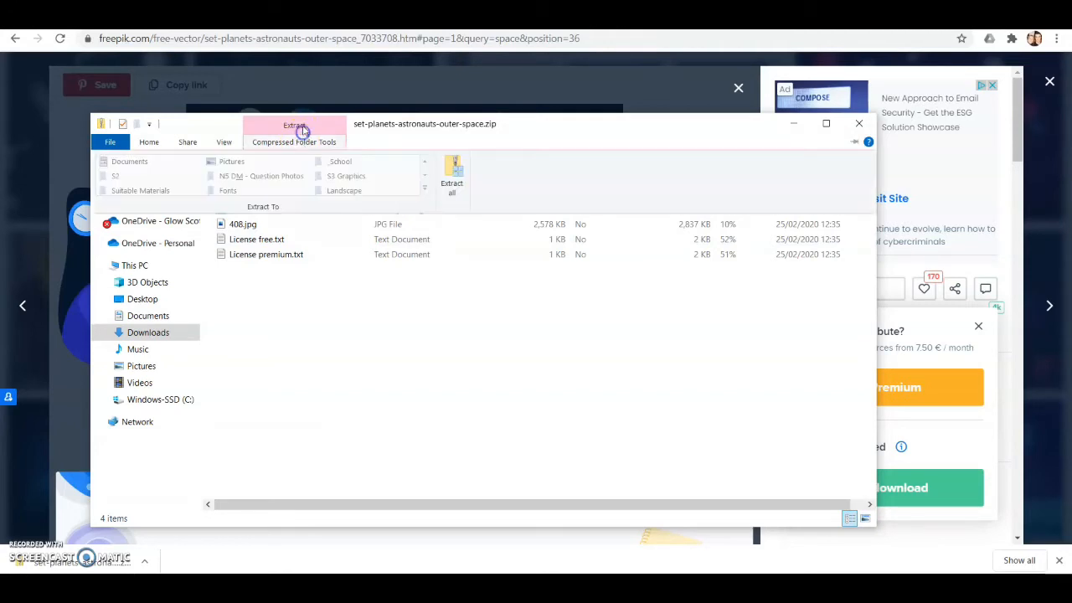
left_click(451, 171)
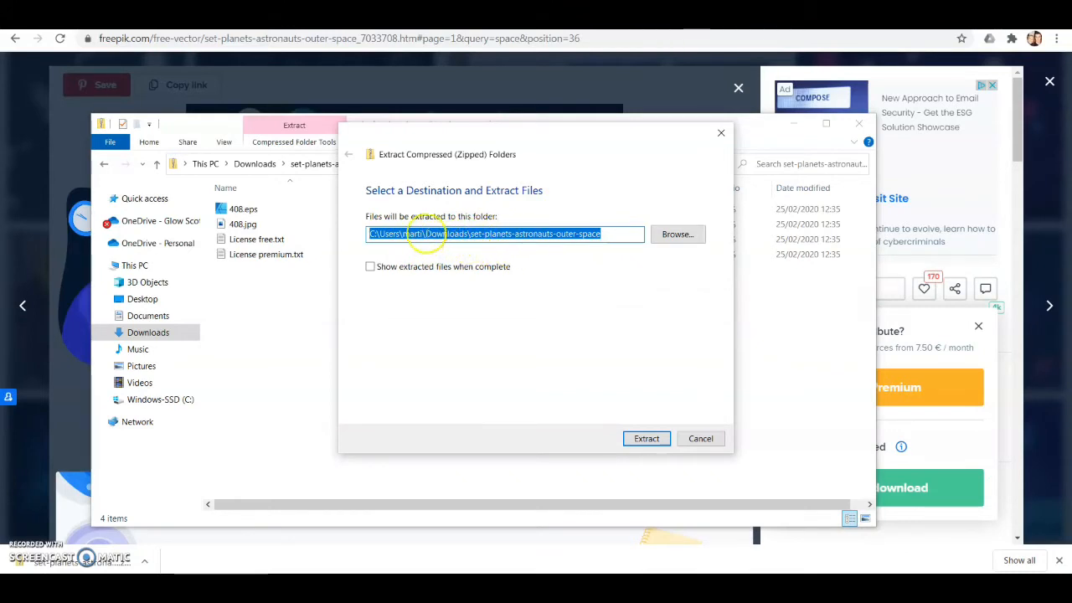
left_click(666, 236)
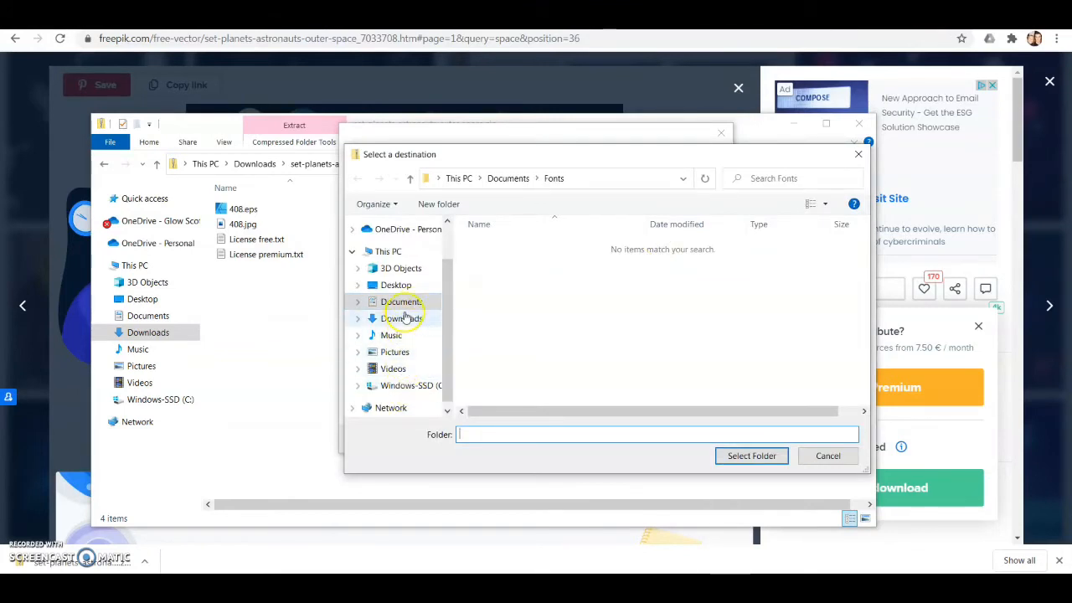
left_click(410, 303)
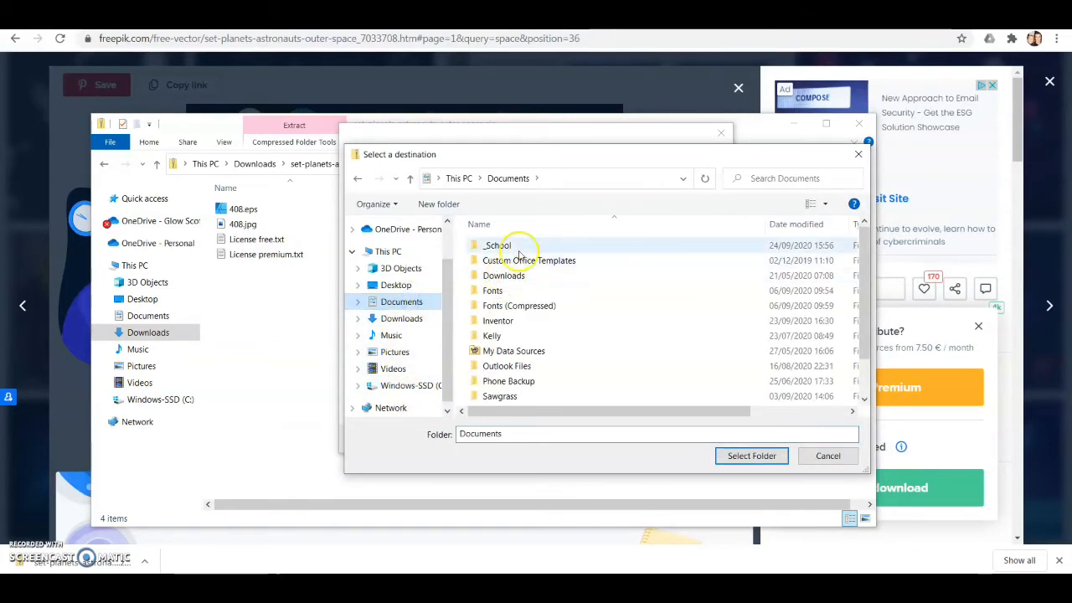
double_click(512, 247)
double_click(682, 281)
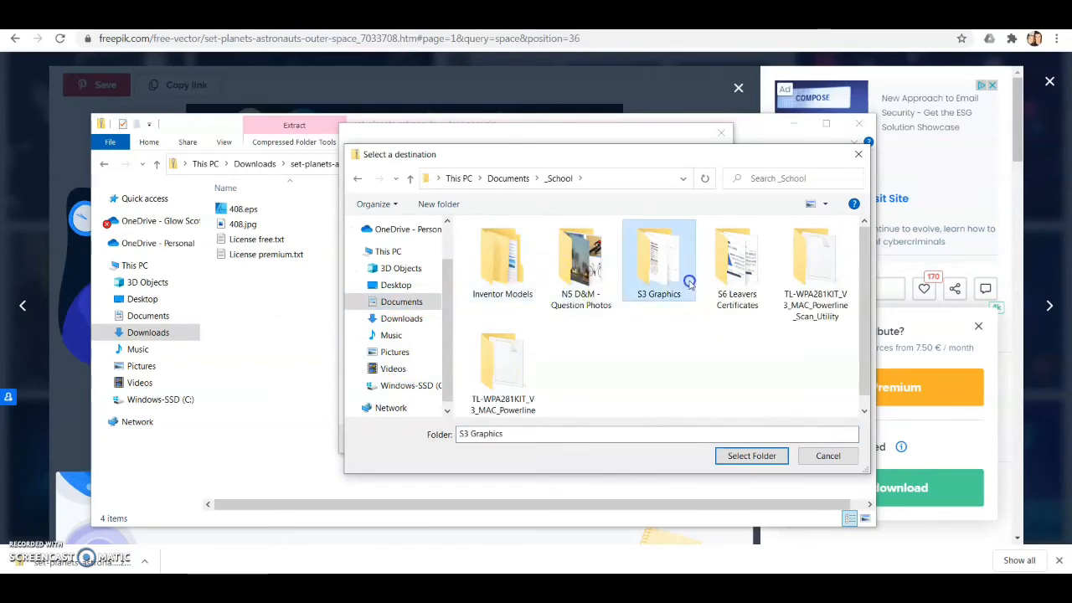
left_click(751, 456)
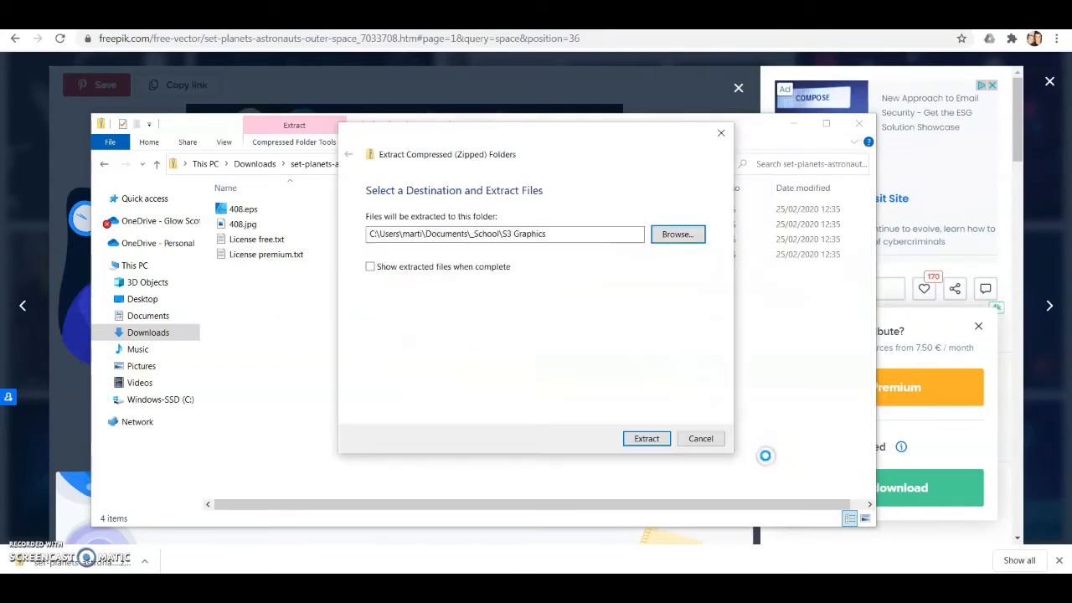
left_click(647, 441)
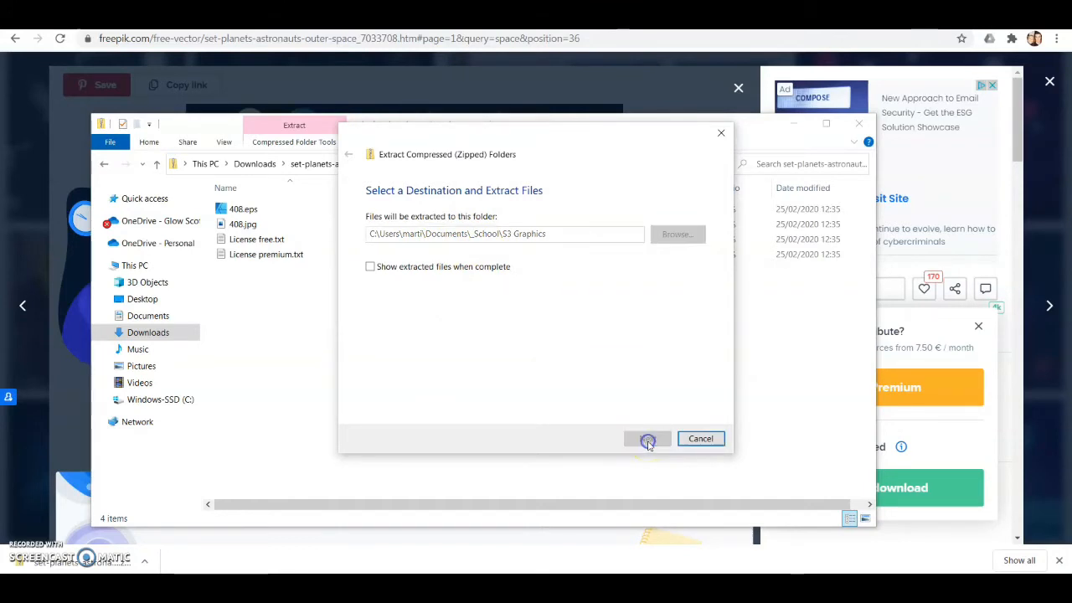
left_click(604, 425)
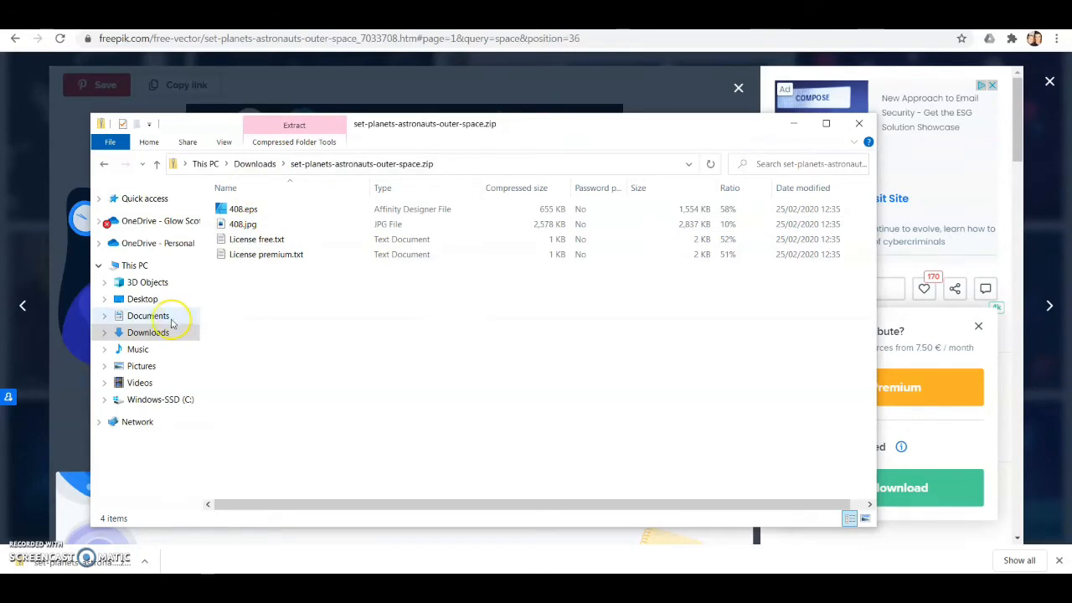
Step: Go to Documents\_School\S3 Graphics and check the extracted files, including 408.eps
left_click(168, 318)
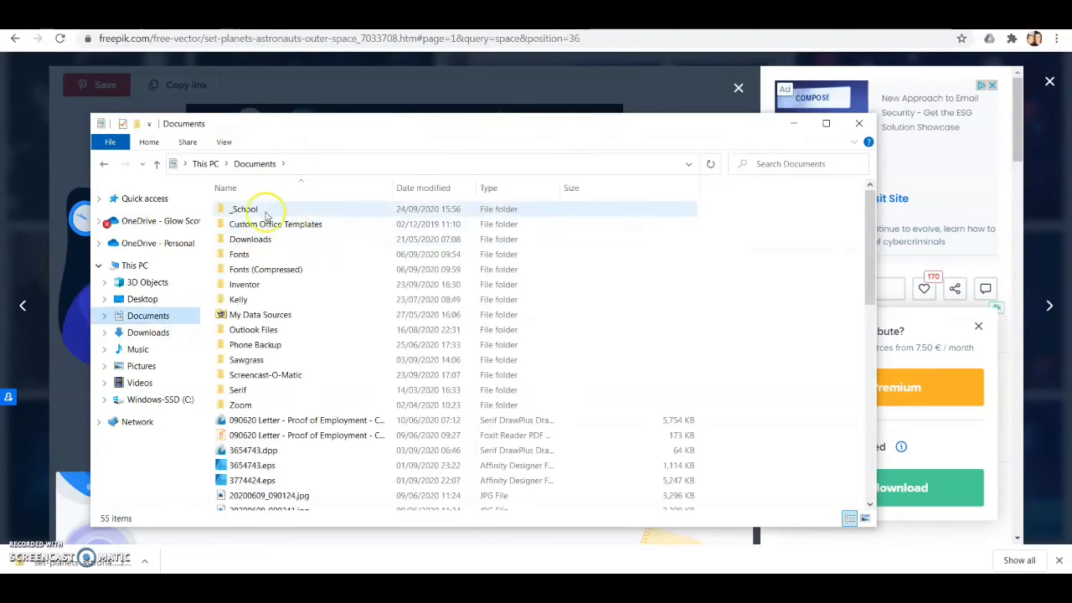
left_click(264, 210)
double_click(263, 210)
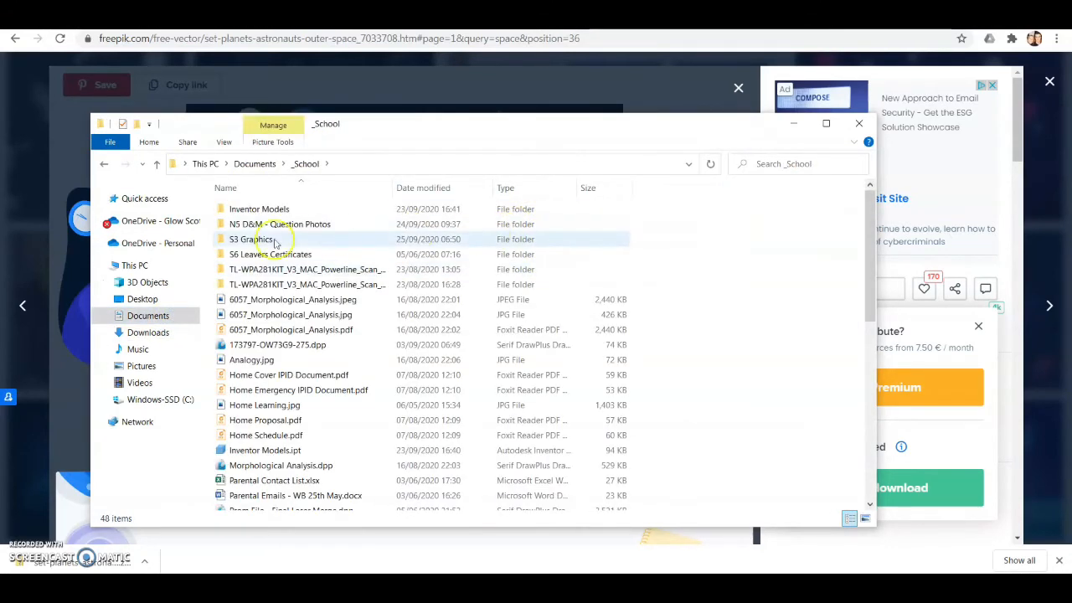
double_click(243, 240)
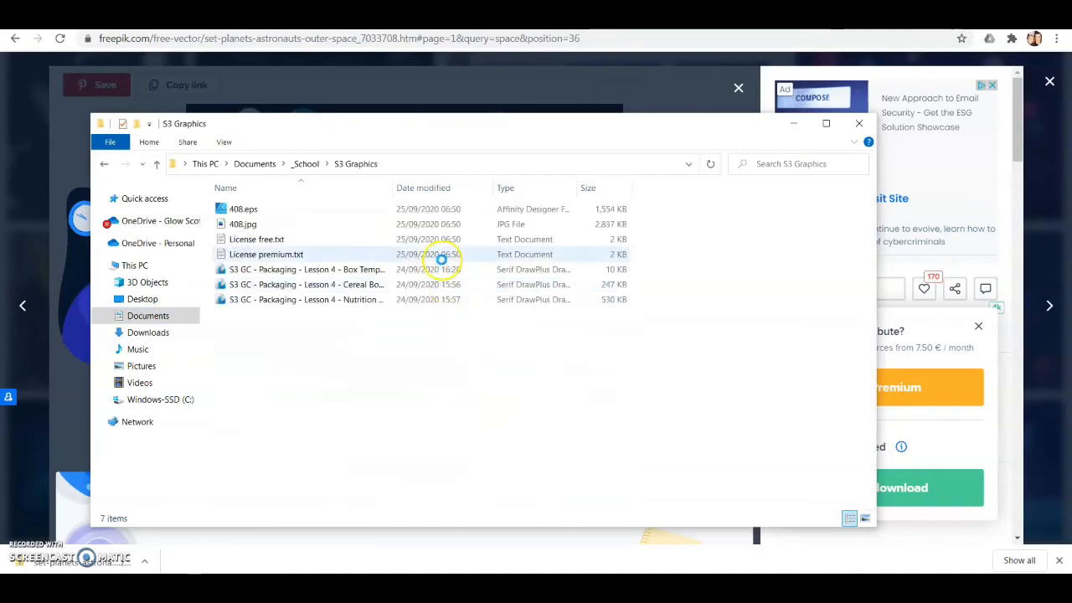
double_click(248, 211)
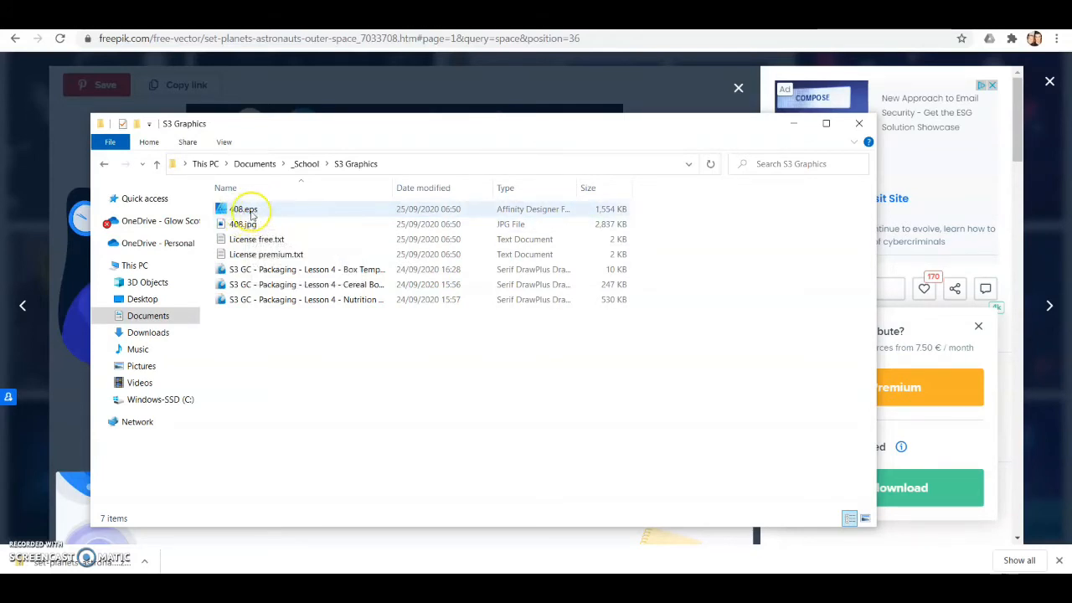
Step: Switch to Serif DrawPlus and minimise the open cereal box and cereal bowl document windows
left_click(567, 586)
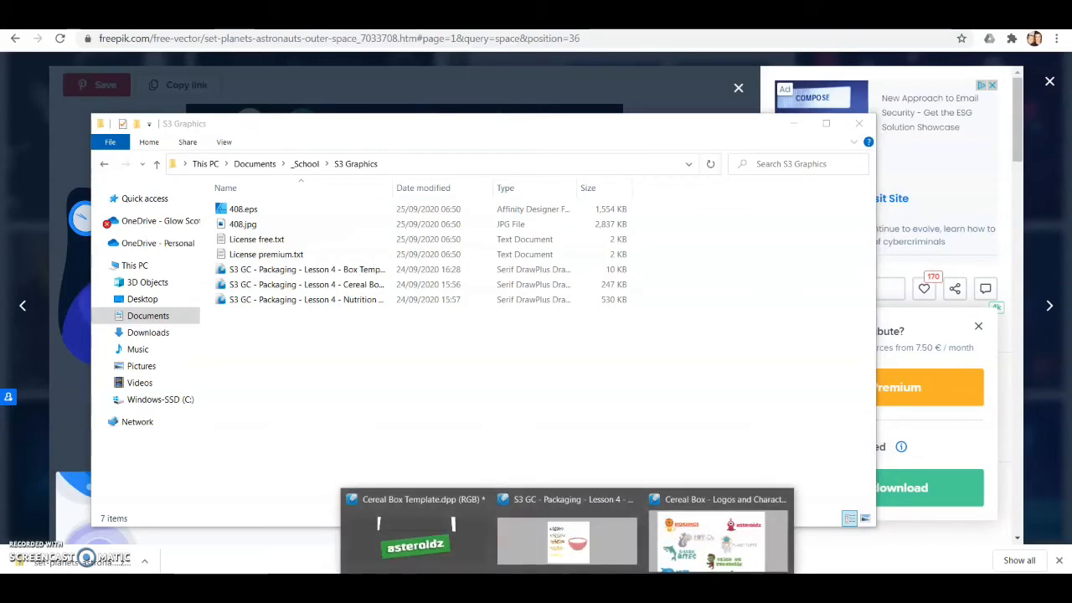
left_click(685, 524)
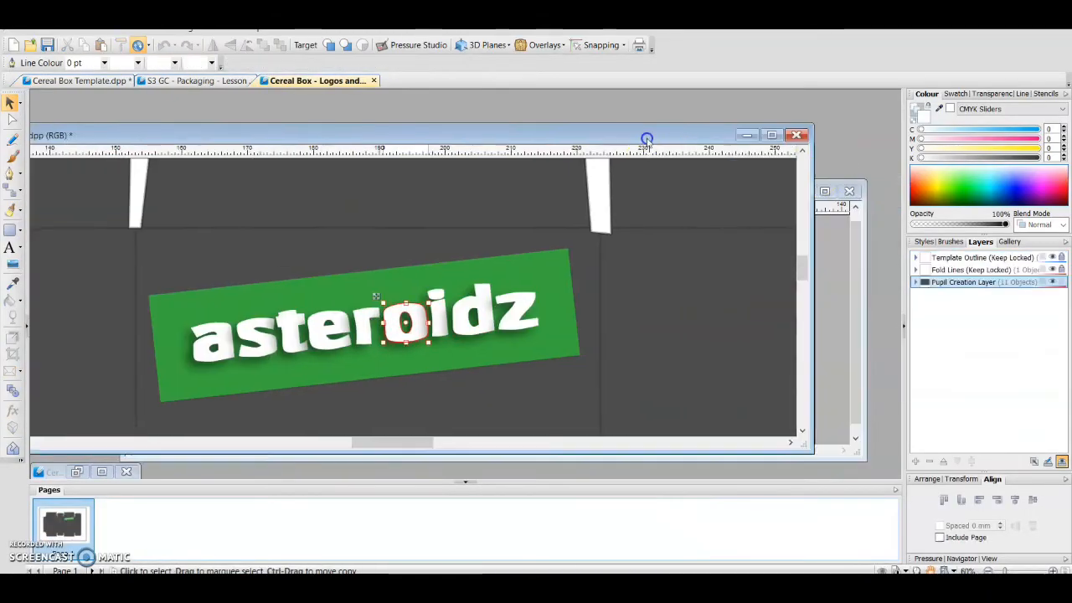
left_click(746, 135)
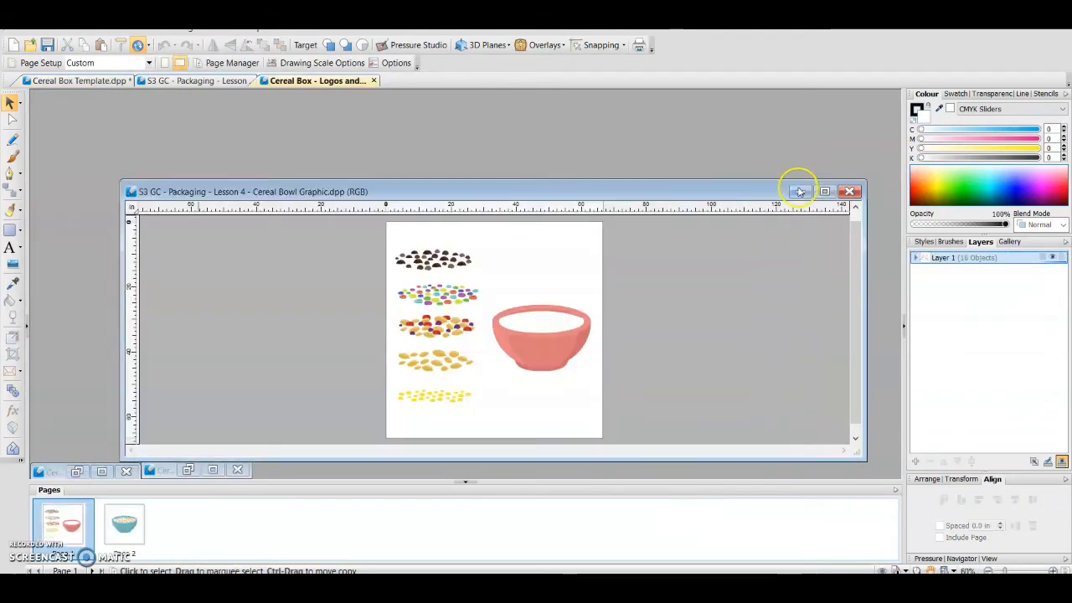
left_click(799, 192)
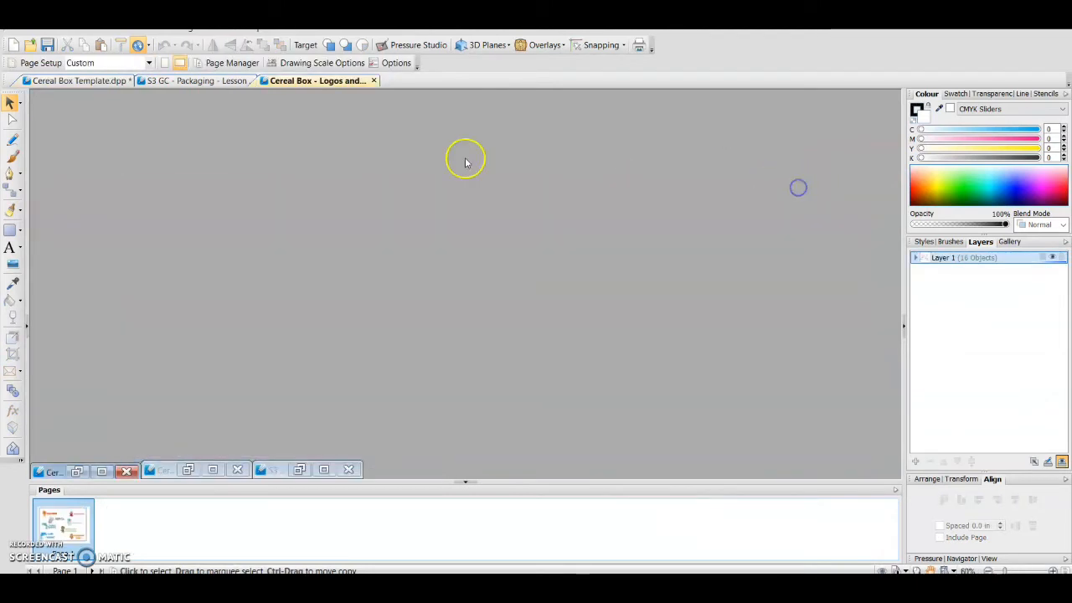
Step: Open 408.eps from the set-planets-astronauts-outer-space folder in Downloads and maximise its document window
left_click(17, 37)
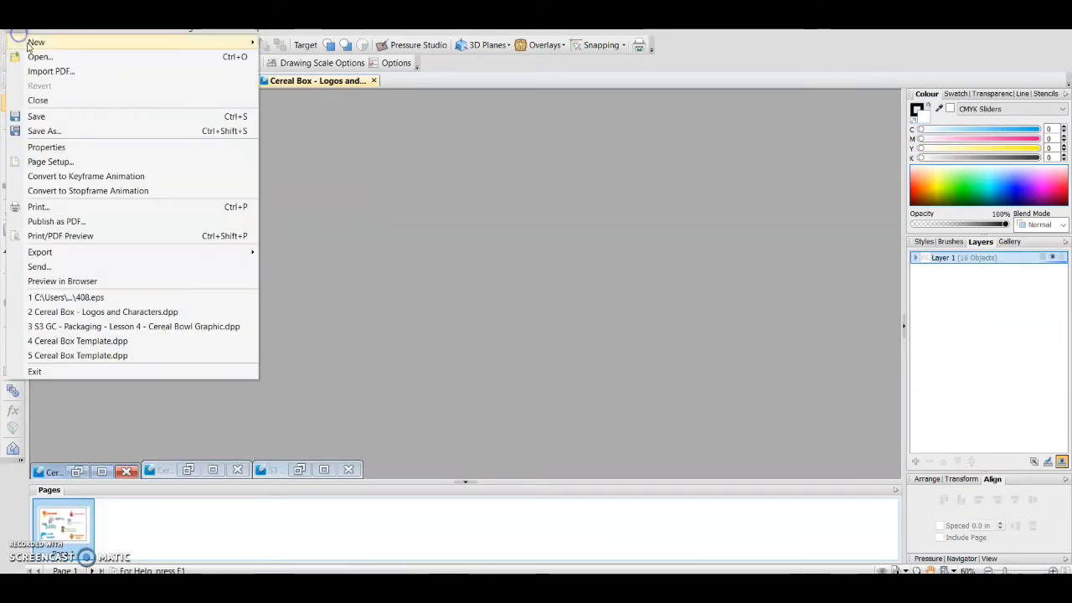
left_click(38, 57)
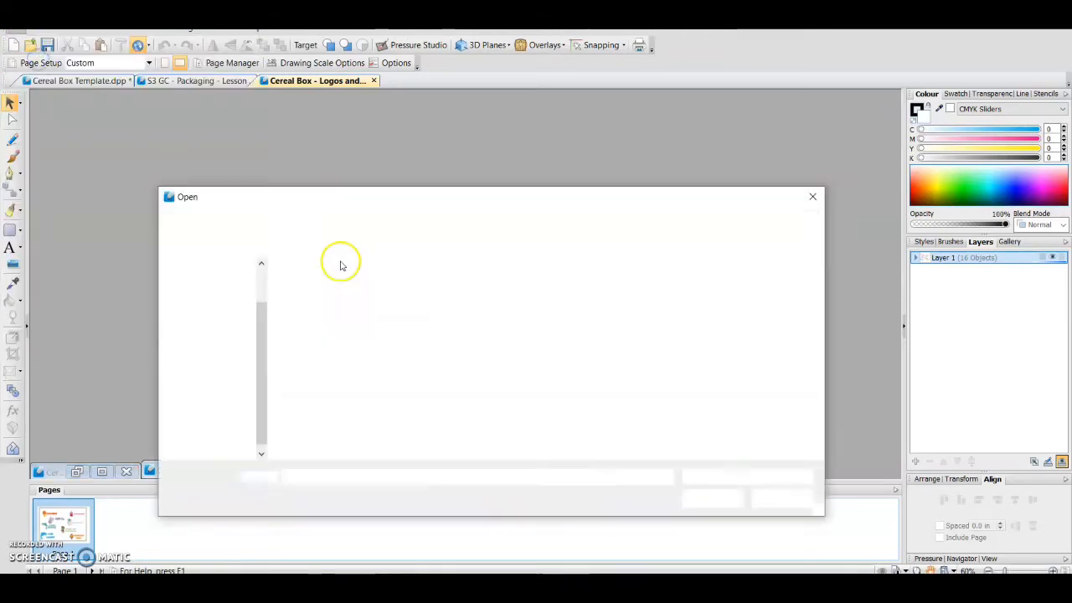
left_click(327, 306)
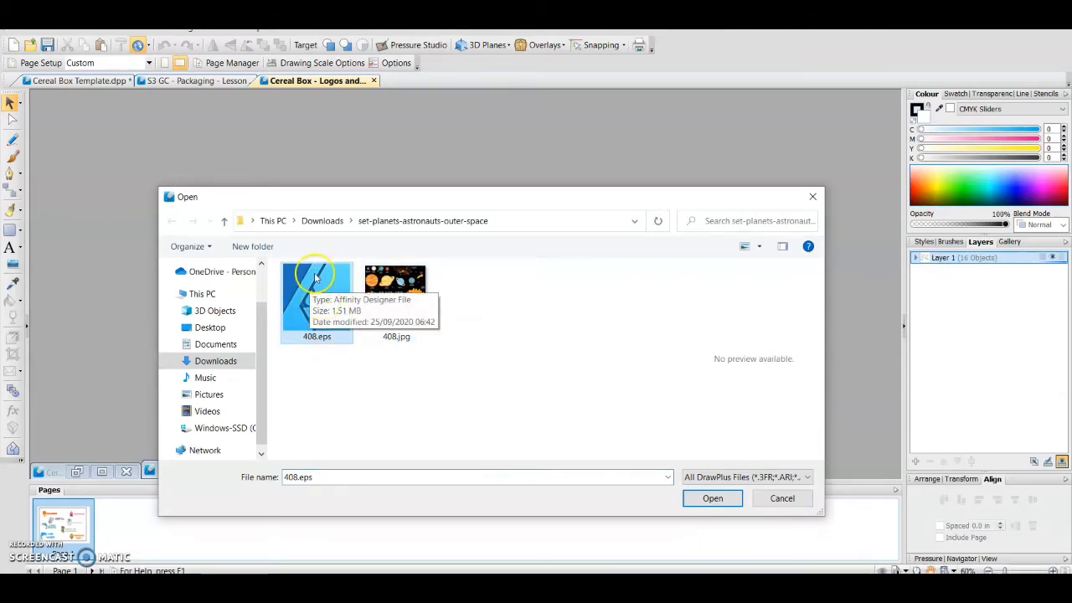
left_click(725, 497)
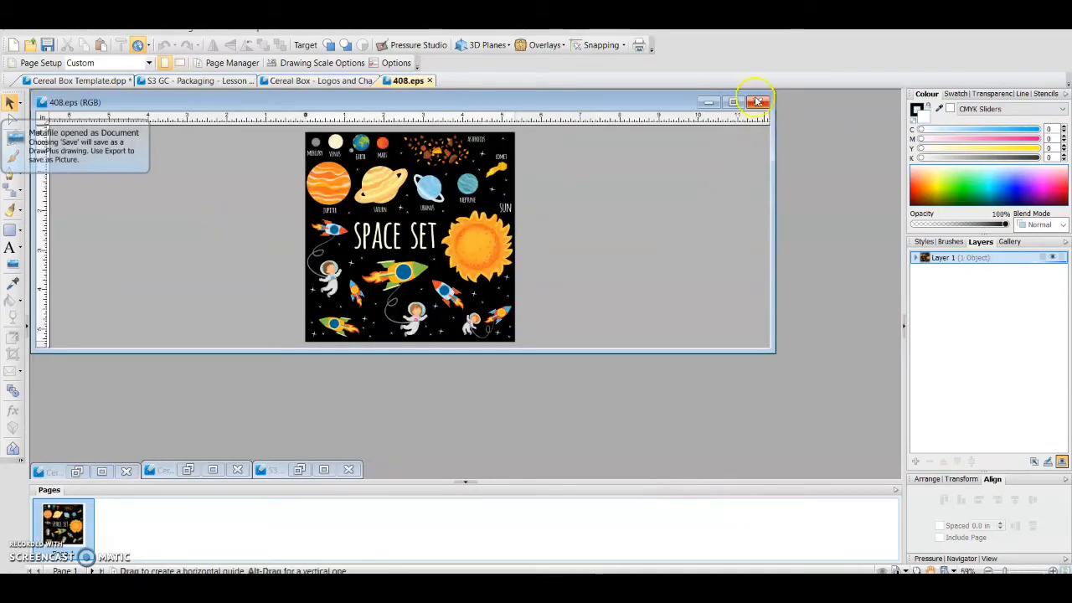
left_click(734, 101)
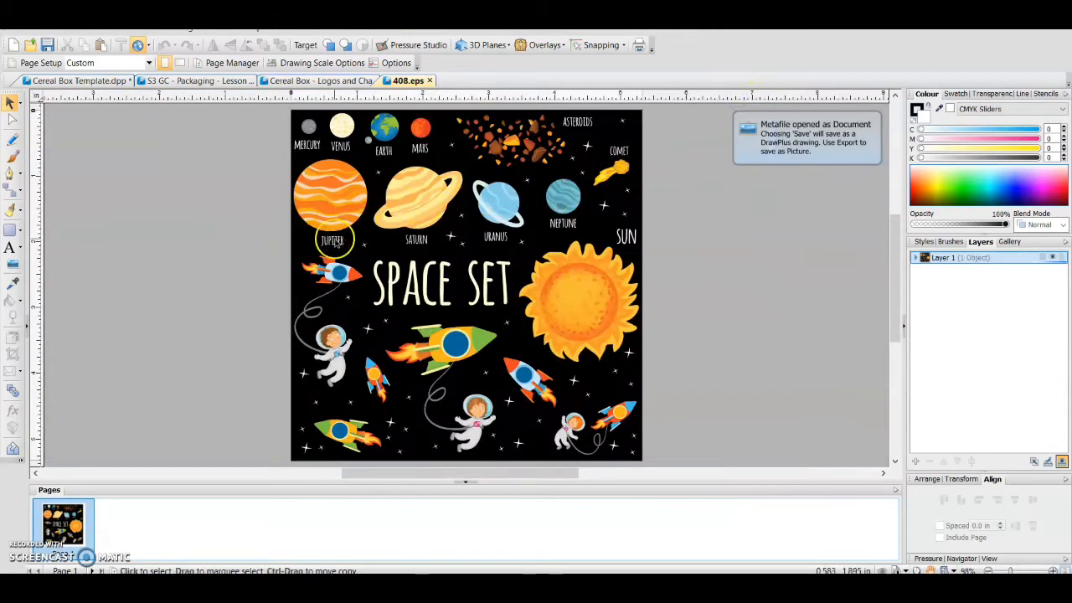
Step: Ungroup the imported space artwork into separate objects and clear the selection
left_click(341, 191)
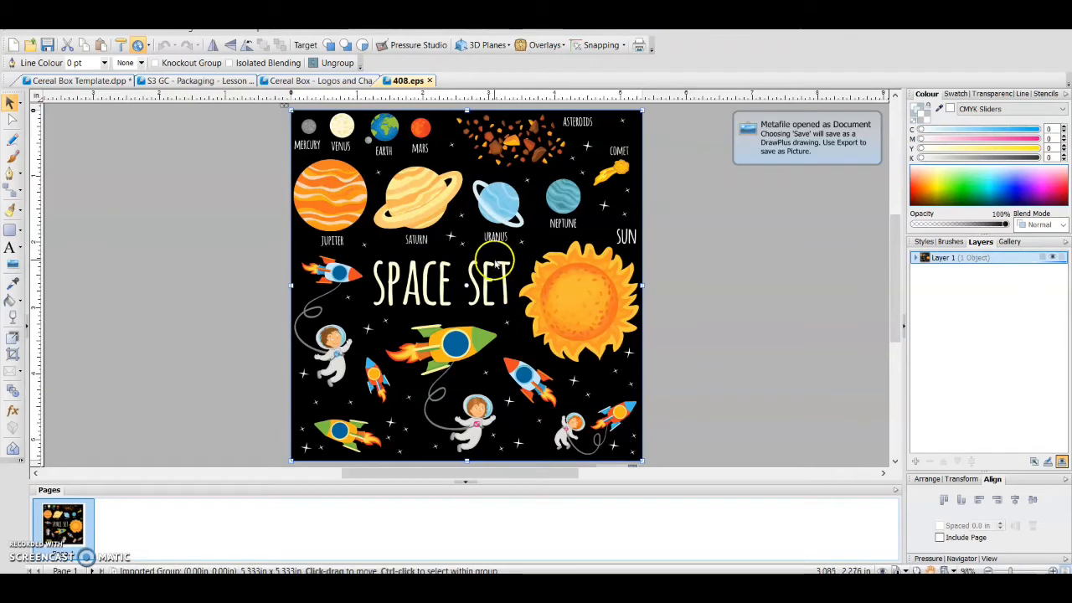
scroll(540, 316, "down", 1)
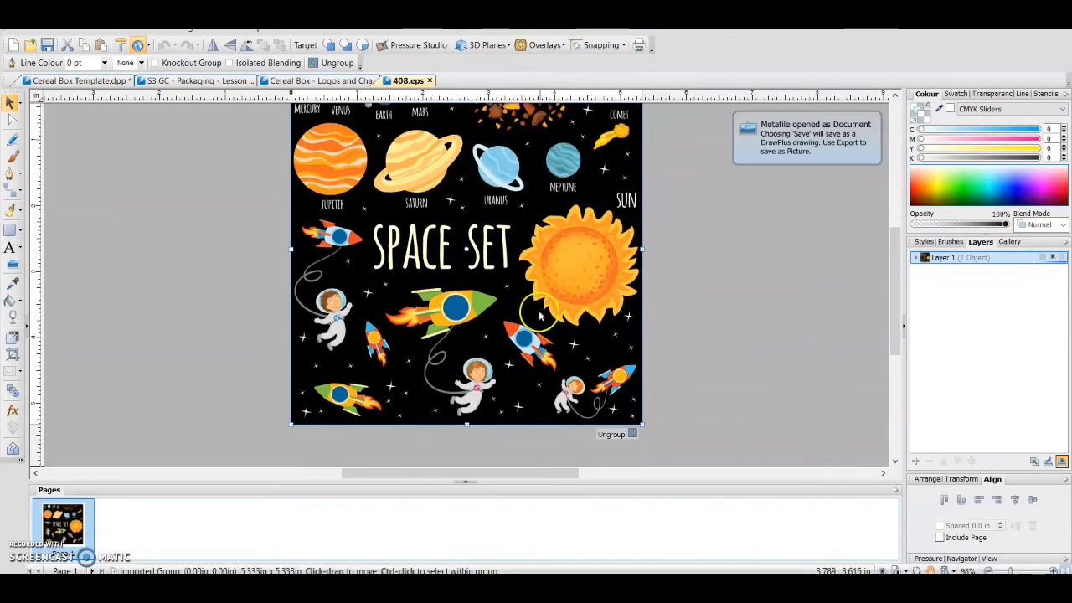
left_click(634, 436)
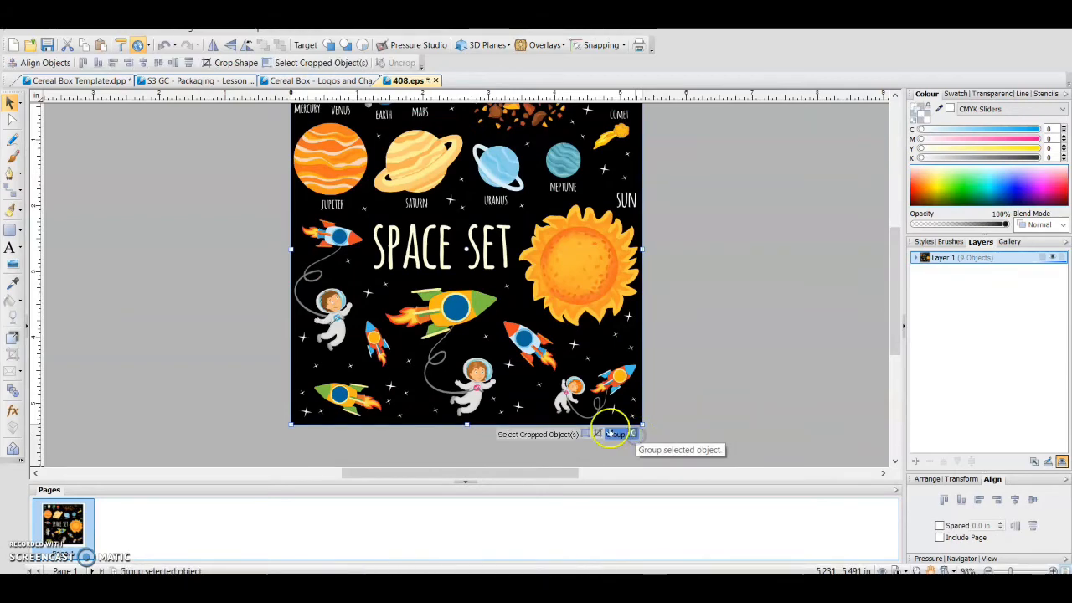
scroll(583, 427, "up", 1)
left_click(684, 333)
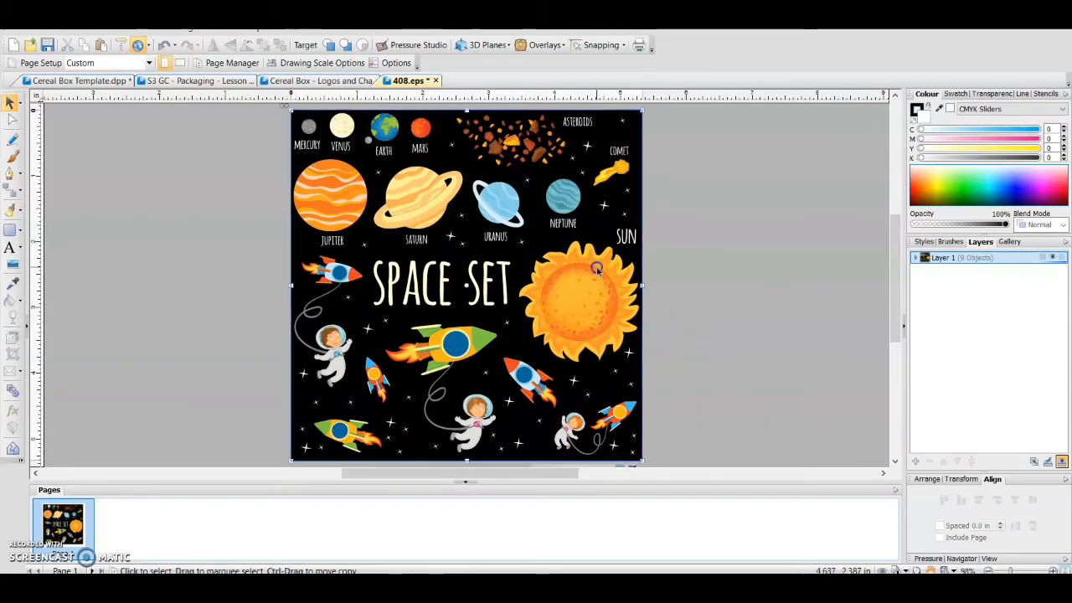
Step: Shift the cropped object holding the sun, title and labels slightly, and uncrop it into individual objects
mouse_move(595, 267)
left_mouse_down()
mouse_move(470, 272)
mouse_move(360, 243)
mouse_move(574, 283)
mouse_move(591, 270)
left_mouse_up()
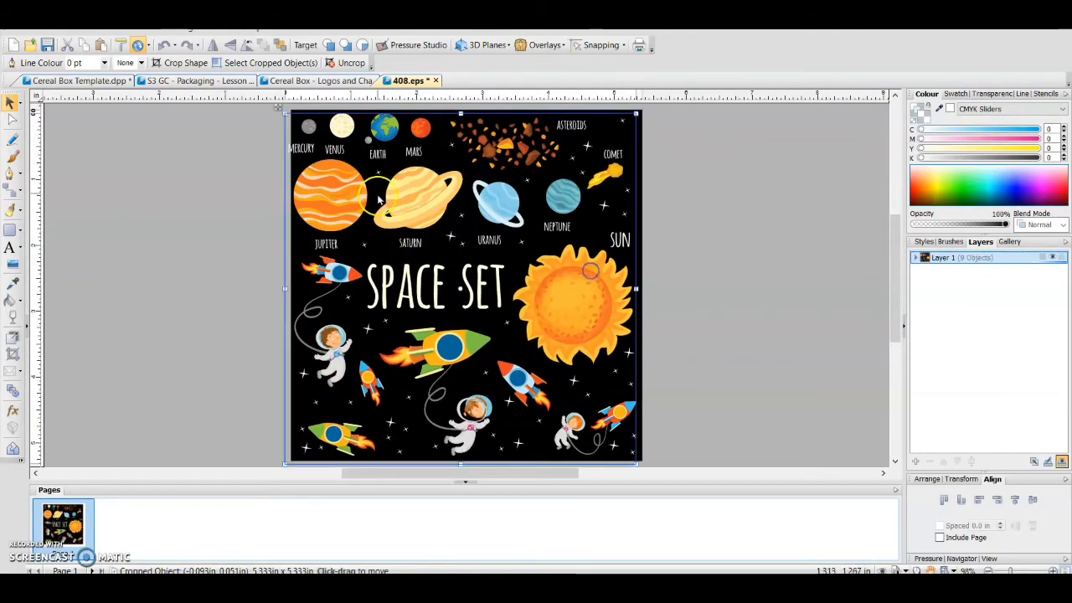
mouse_move(435, 195)
left_mouse_down()
mouse_move(148, 208)
mouse_move(443, 205)
left_mouse_up()
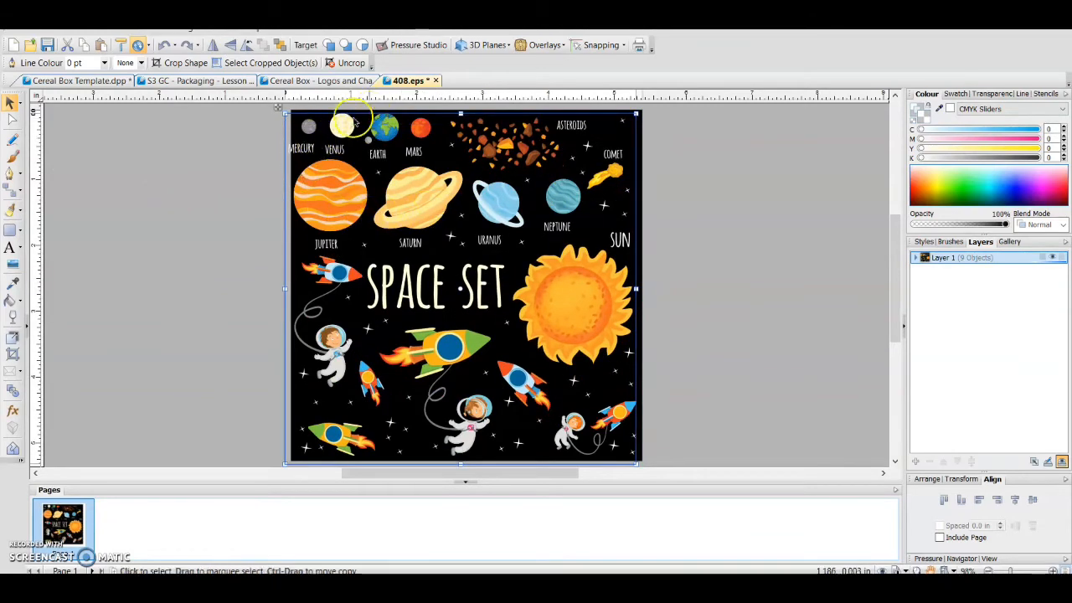
left_click(263, 172)
left_click(436, 179)
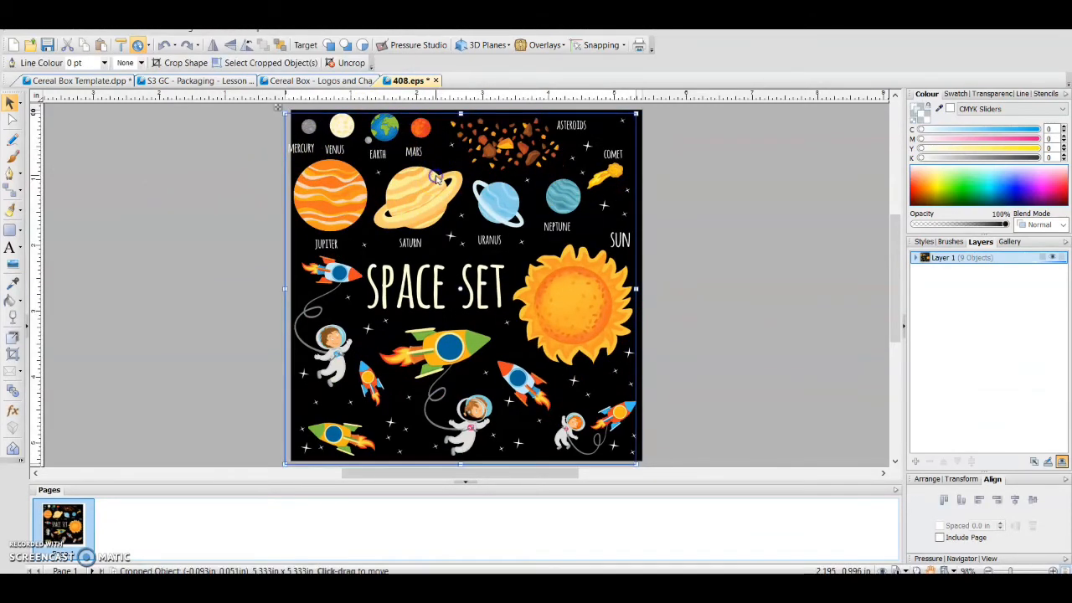
left_click(350, 65)
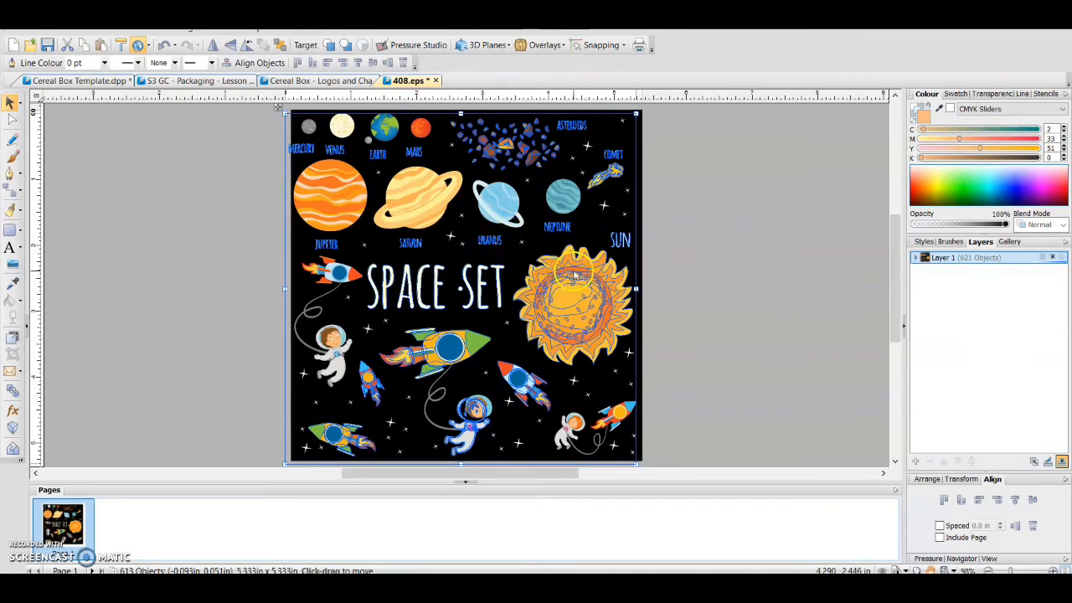
Step: Move the uncropped sun, title, labels, asteroids and rockets off the black page onto the pasteboard on its left
left_click_drag(589, 280, 231, 256)
left_click_drag(546, 479, 489, 476)
left_click(494, 394)
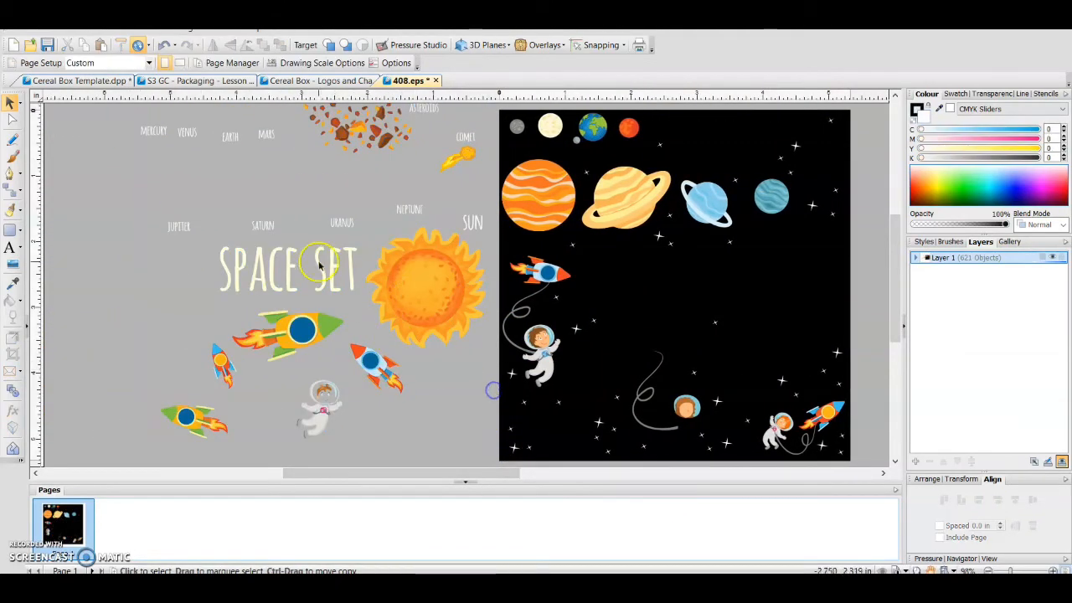
Step: Move the S of SET slightly out of line in the SPACE SET title and display its editable nodes
left_click_drag(310, 265, 311, 265)
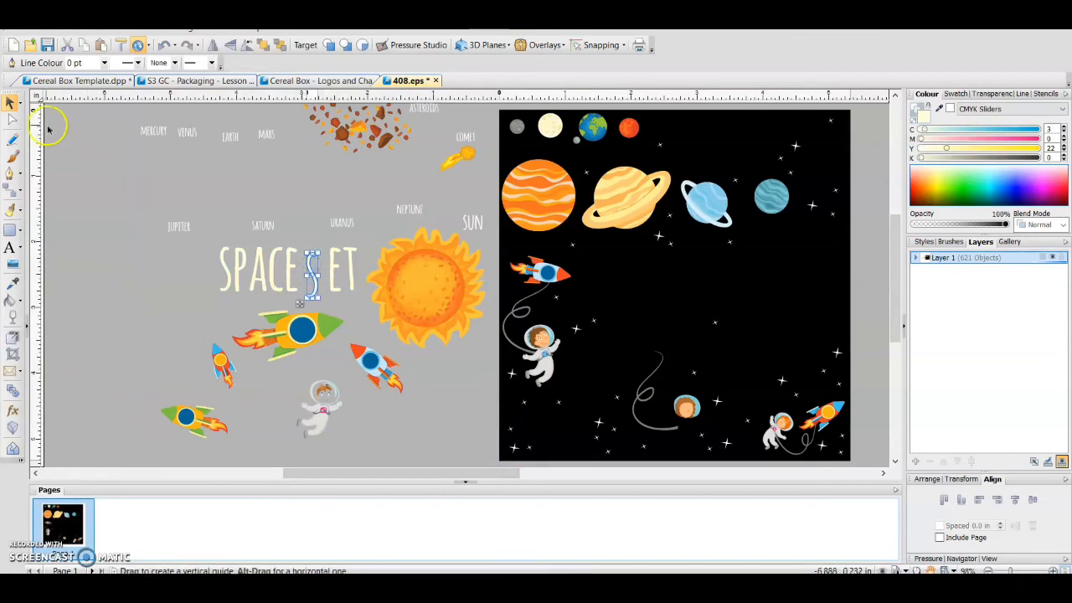
left_click(14, 121)
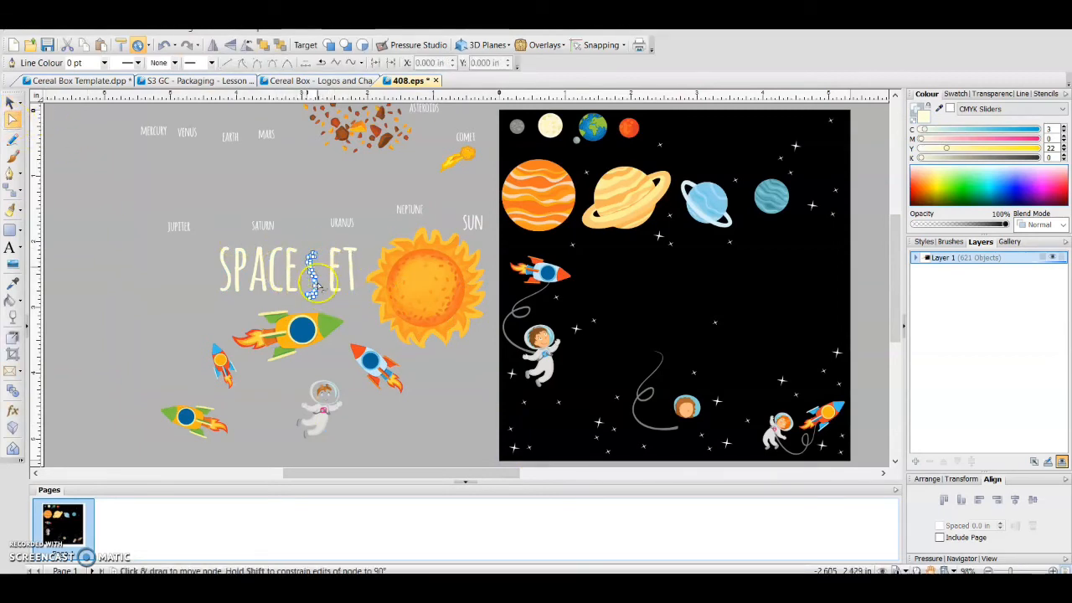
left_click(10, 102)
left_click(249, 279)
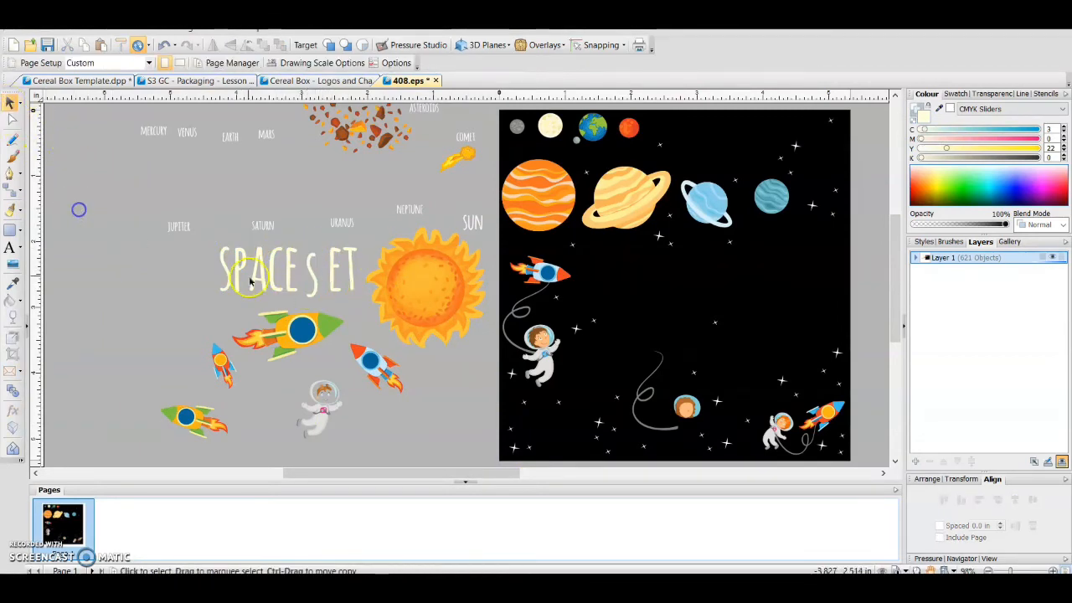
Step: Move the pale yellow and blue window circles off the large yellow rocket and delete both
left_click(292, 319)
scroll(292, 330, "up", 4)
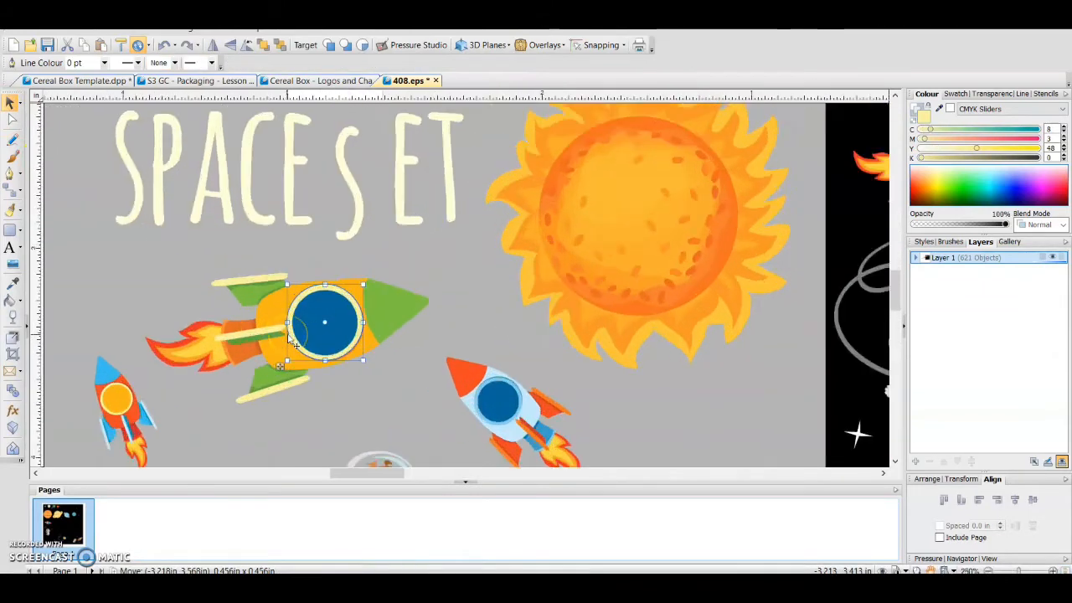
scroll(292, 338, "up", 1)
left_click_drag(359, 306, 515, 269)
left_click(356, 295)
left_click_drag(356, 295, 425, 356)
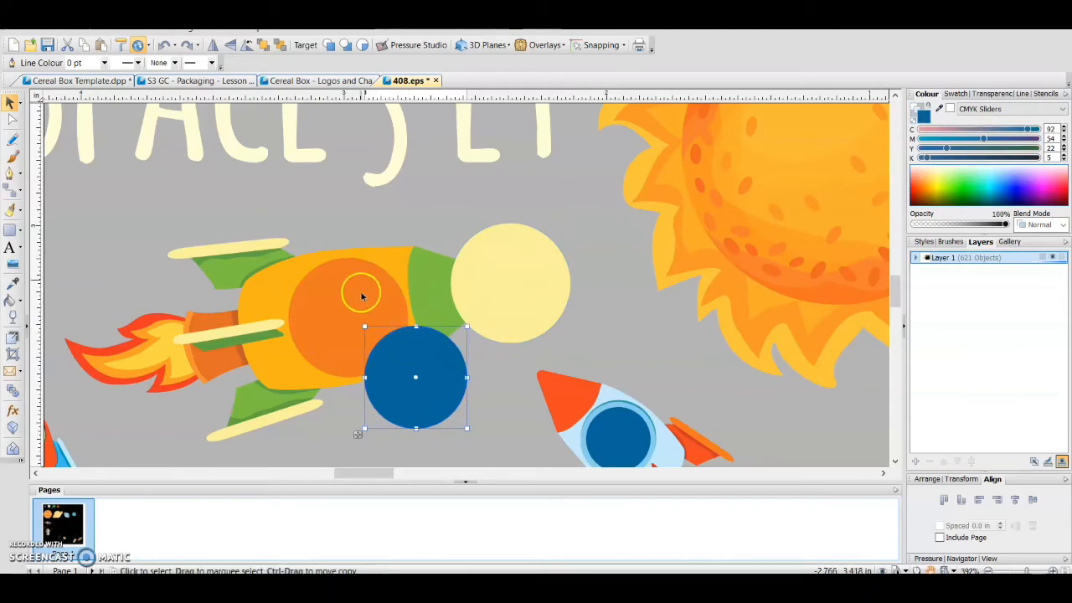
key("Delete")
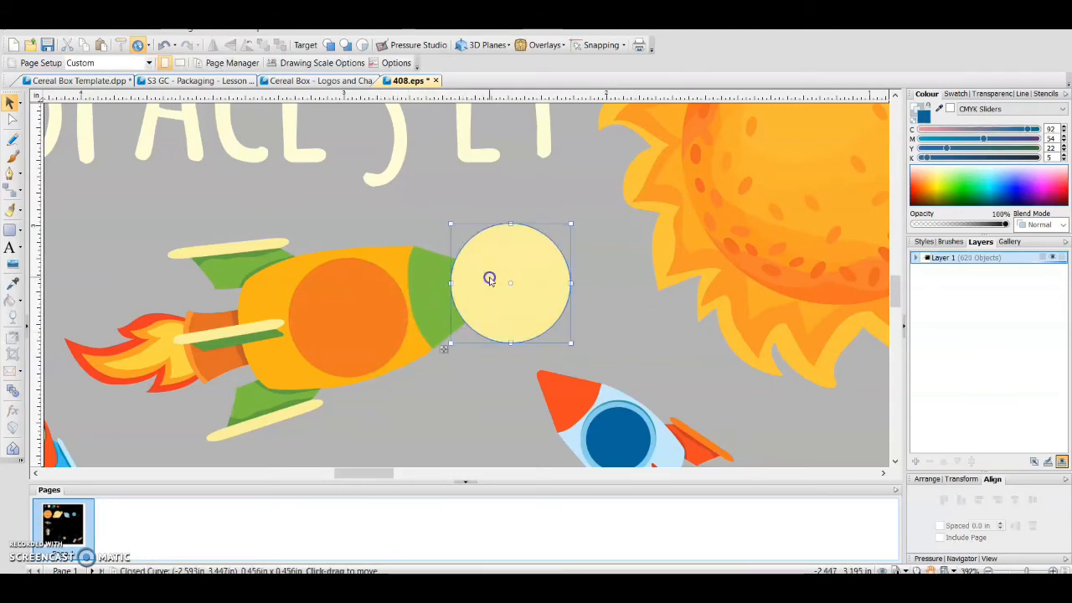
left_click(485, 278)
key("Delete")
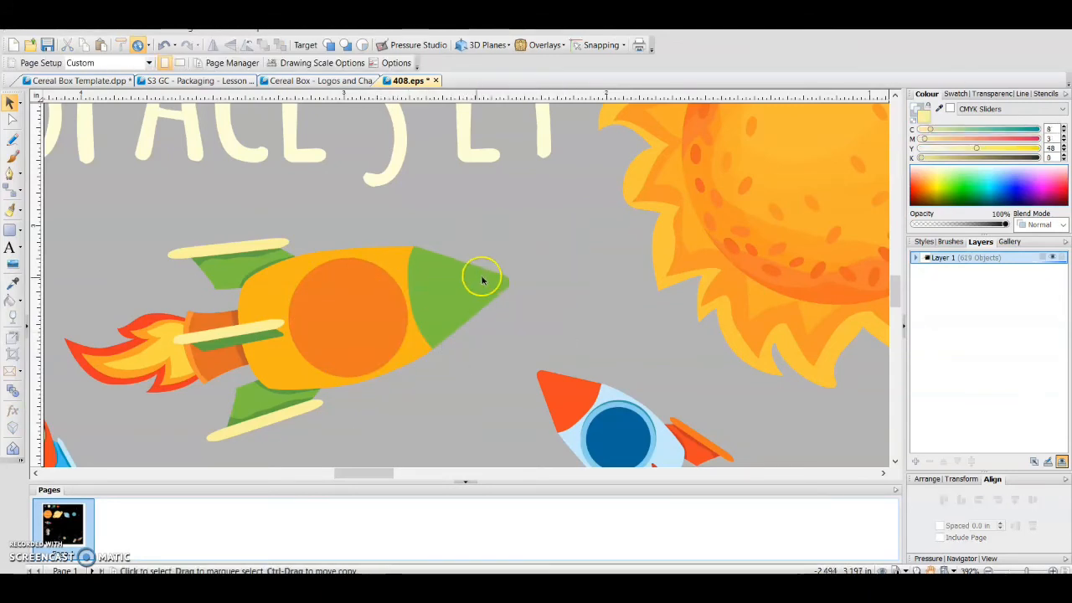
Step: Recolour the large rocket's body blue (C 86, M 65, Y 0, K 0) and delete the orange circle on it
left_click(387, 261)
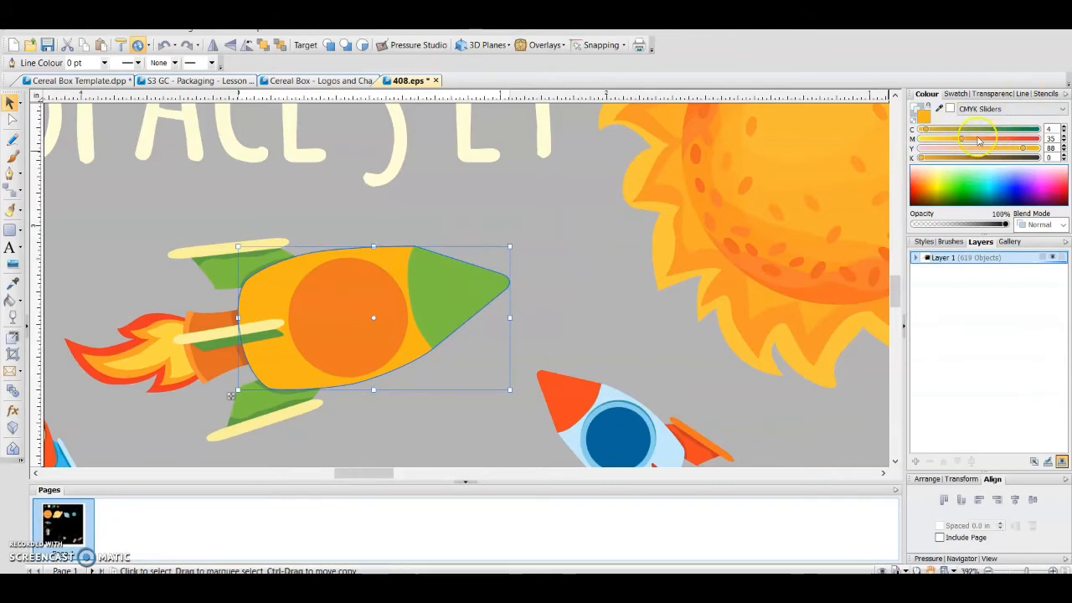
left_click_drag(976, 170, 1007, 183)
left_click(512, 239)
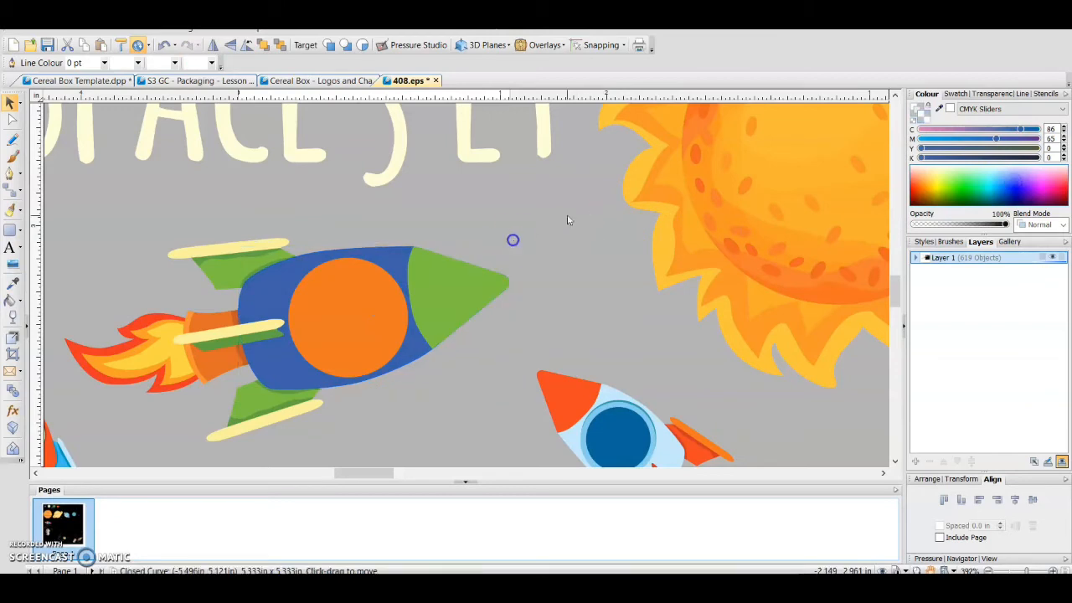
left_click(315, 284)
key("Delete")
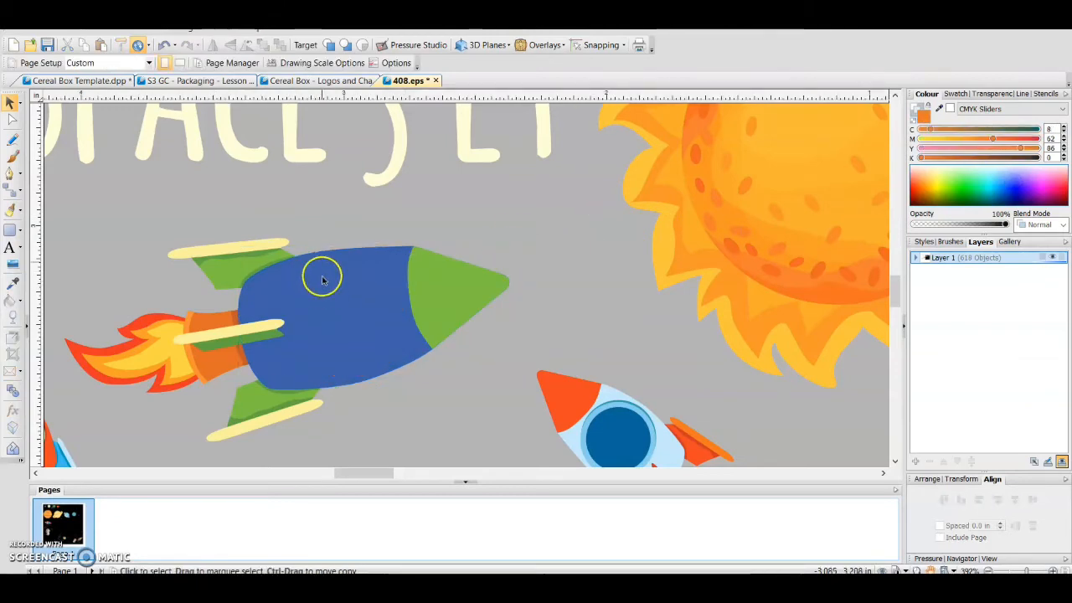
Step: Group all parts of the blue rocket and move the group slightly to the right
scroll(455, 240, "down", 1)
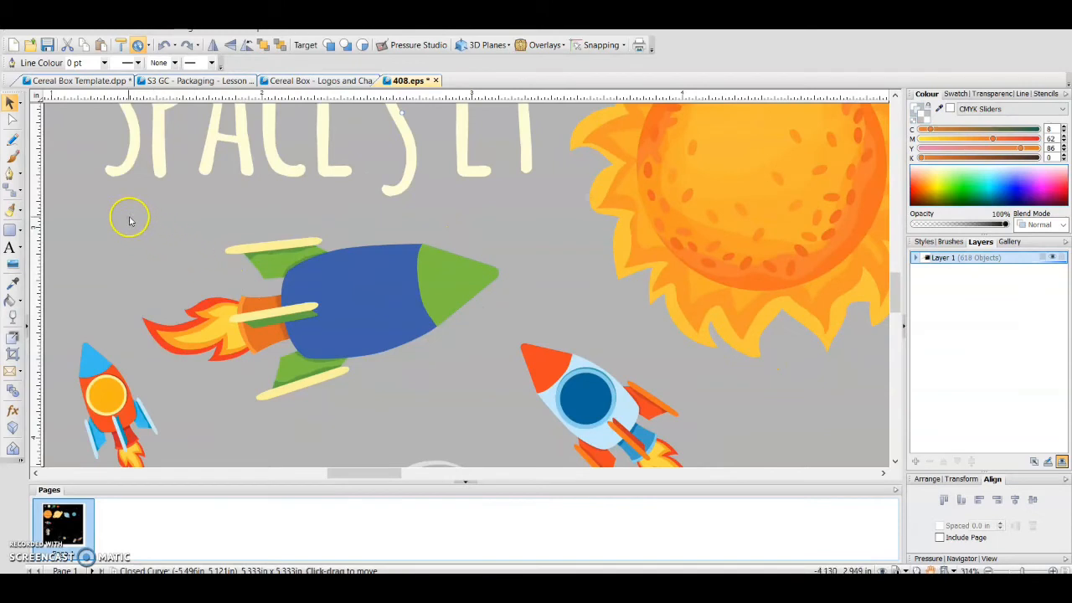
left_click_drag(241, 286, 243, 287)
left_click_drag(392, 378, 438, 394)
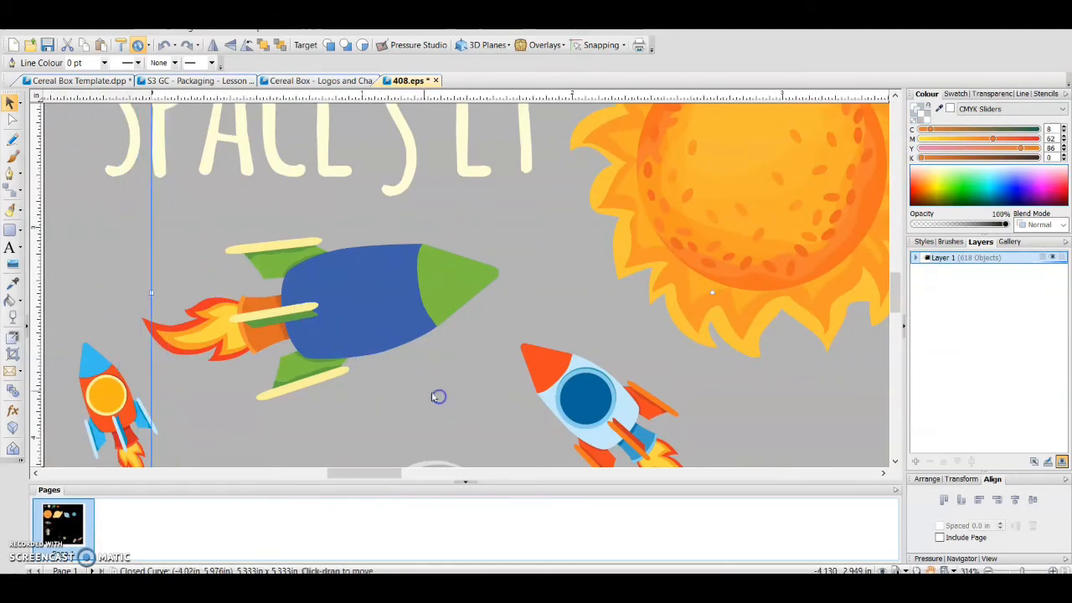
left_click_drag(116, 223, 524, 409)
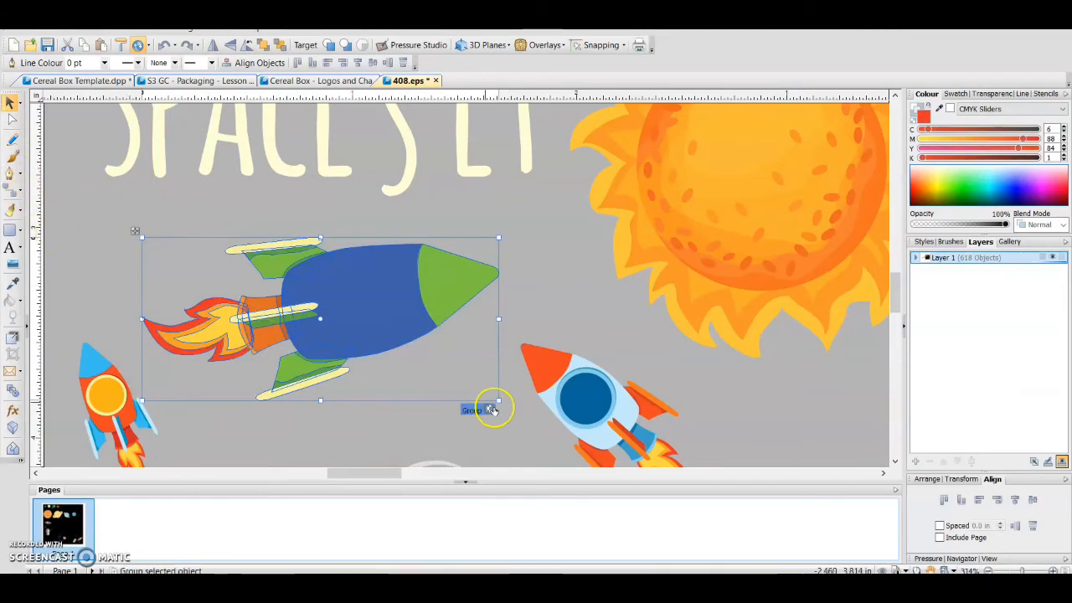
mouse_move(400, 313)
left_mouse_down()
mouse_move(407, 294)
mouse_move(478, 299)
mouse_move(391, 268)
mouse_move(428, 305)
mouse_move(405, 302)
left_mouse_up()
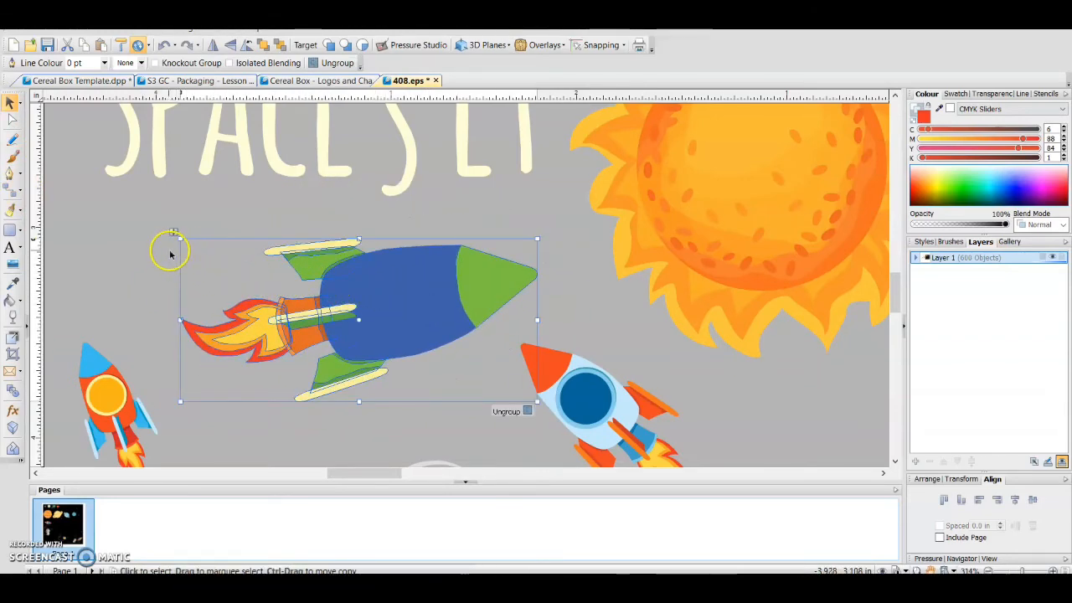
Step: Uncrop the cropped object covering the black page and delete the pieces it releases
scroll(155, 247, "down", 6)
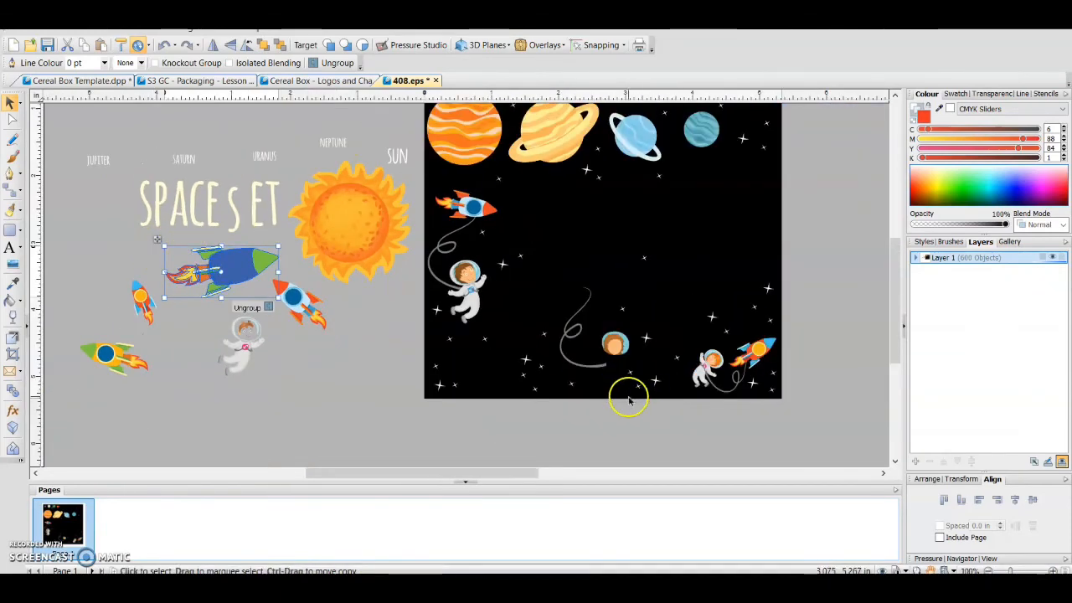
scroll(641, 384, "down", 1)
scroll(747, 306, "up", 1)
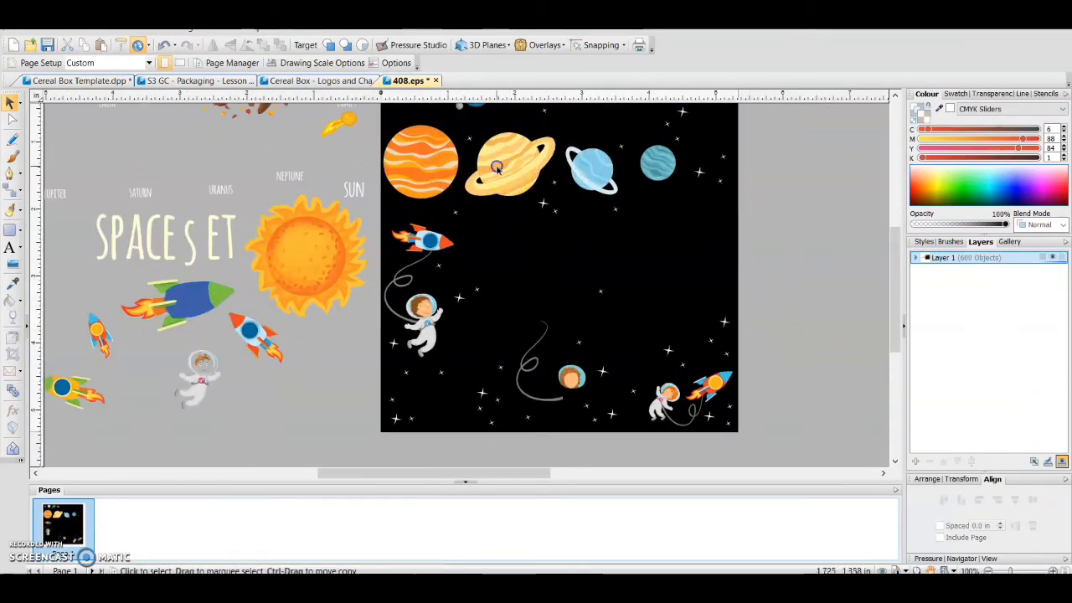
left_click(600, 293)
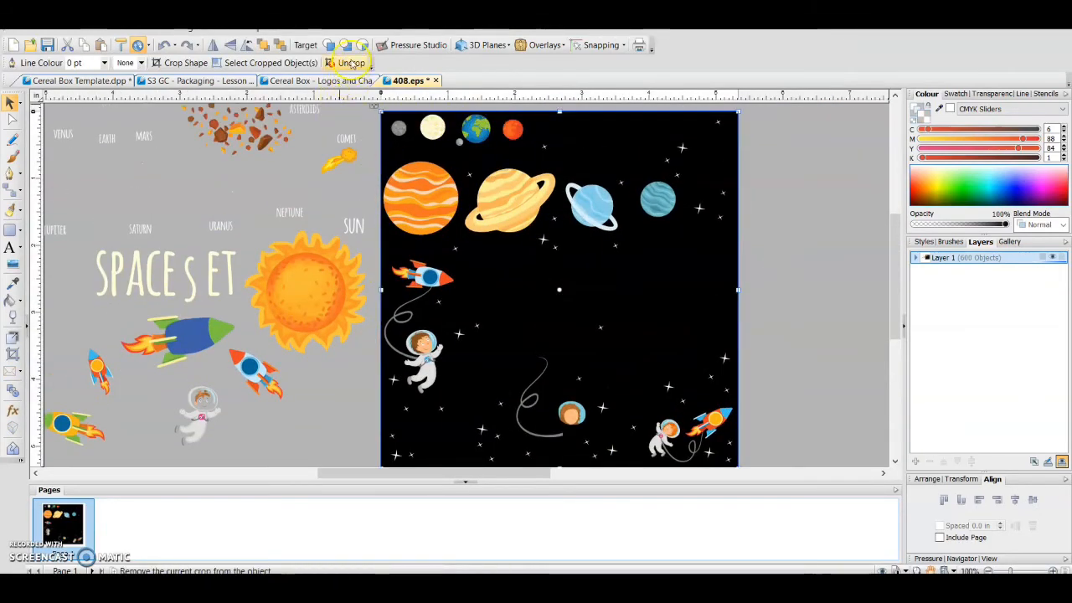
left_click(810, 174)
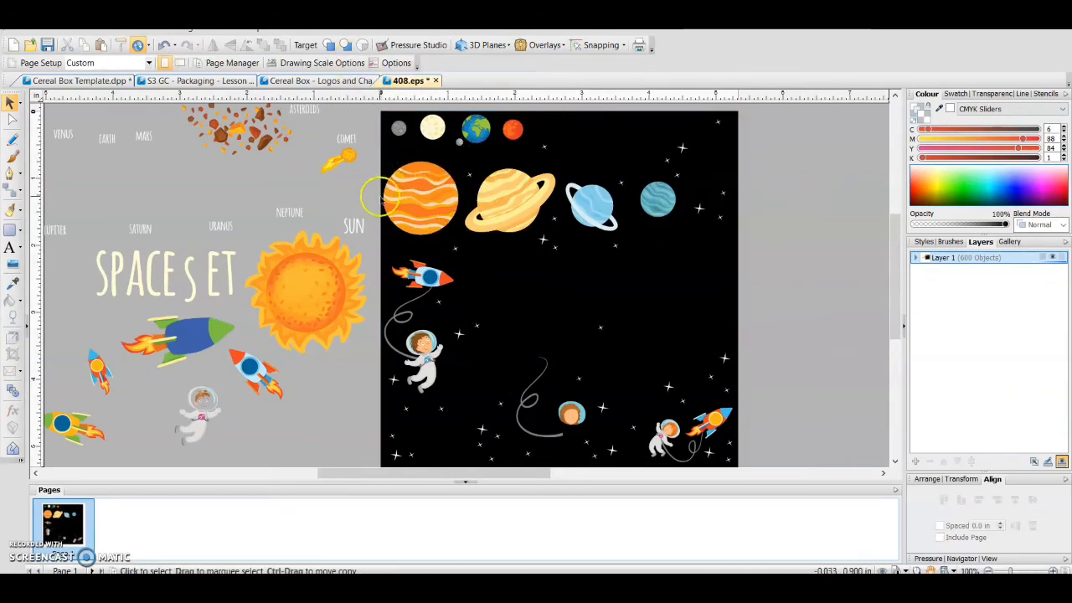
left_click(494, 193)
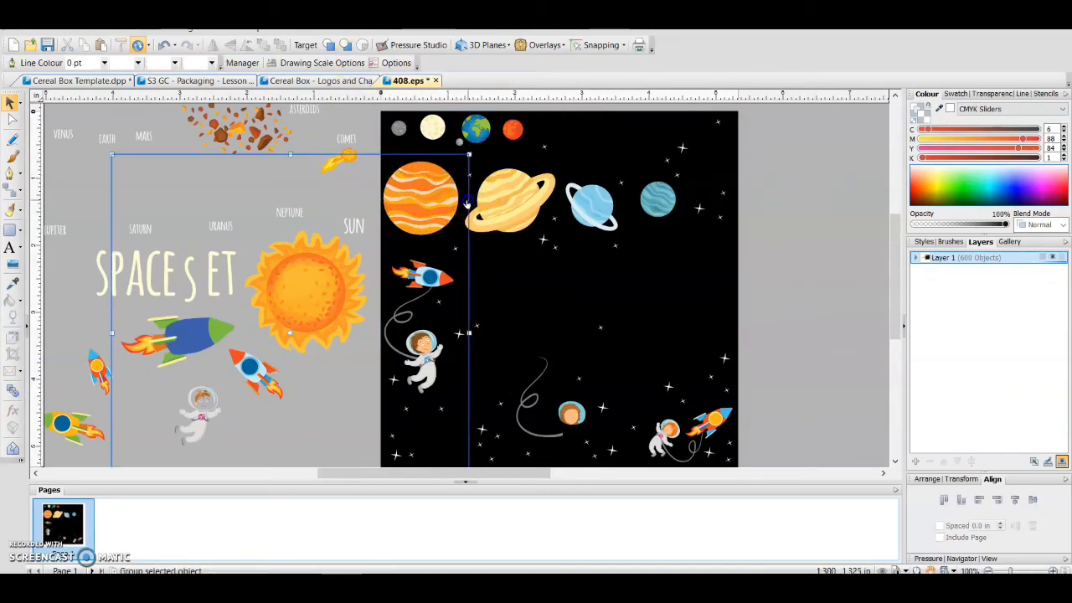
left_click(528, 199)
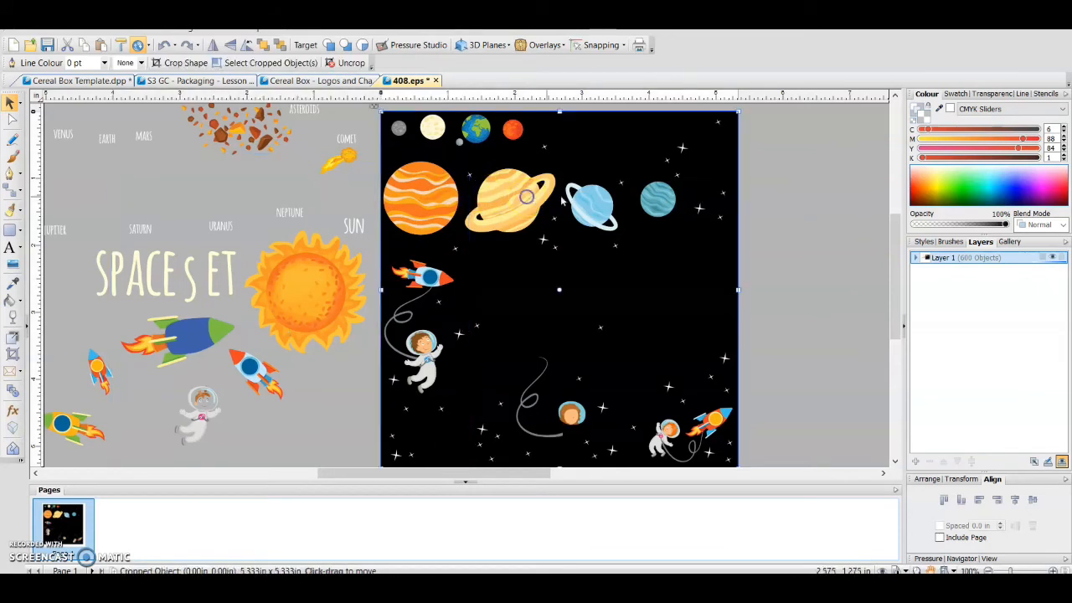
left_click(351, 63)
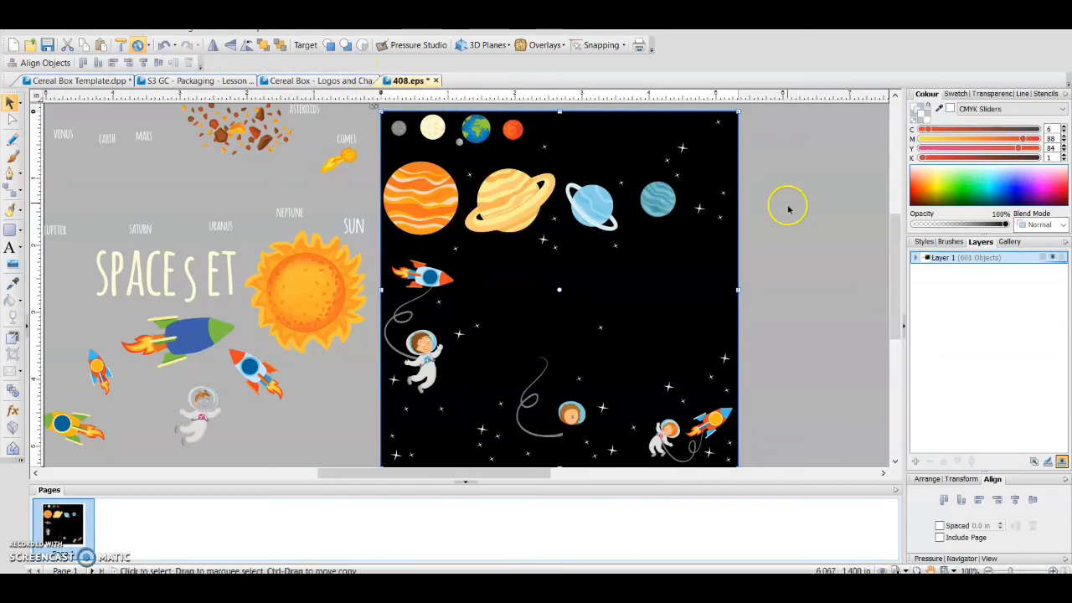
mouse_move(612, 159)
left_mouse_down()
mouse_move(317, 187)
mouse_move(175, 172)
mouse_move(625, 156)
left_mouse_up()
key("Delete")
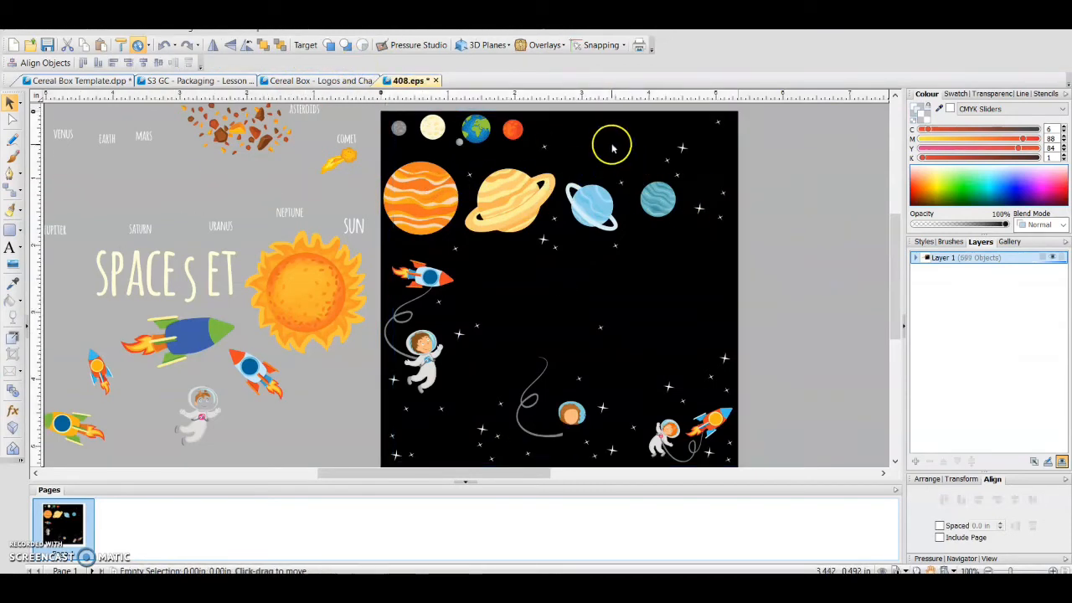
Step: Uncrop the next page-sized cropped object and delete the released rocket, tether and astronaut parts
left_click(582, 146)
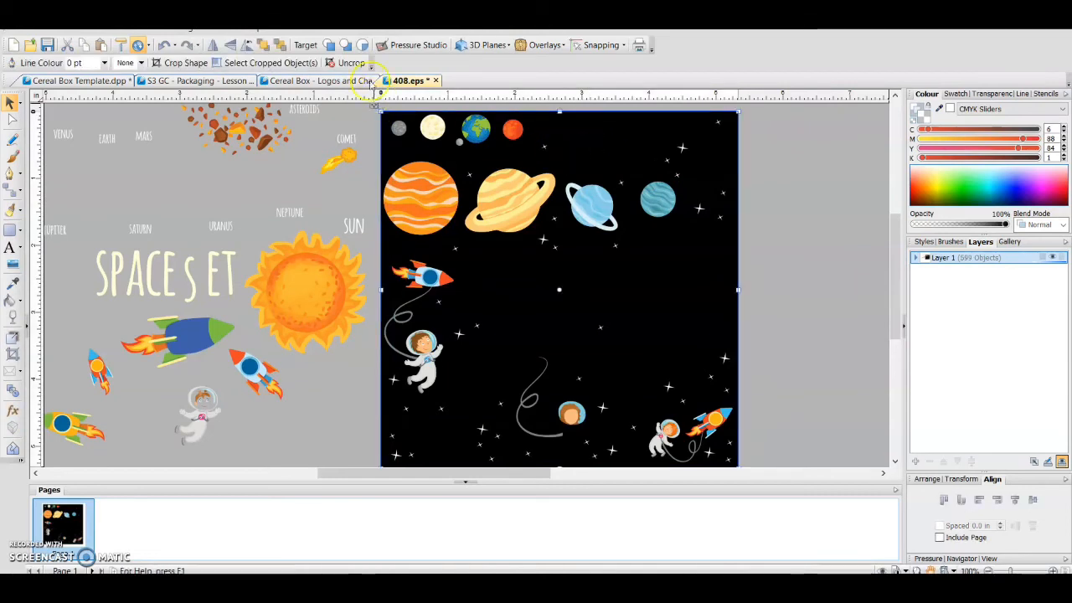
left_click(359, 67)
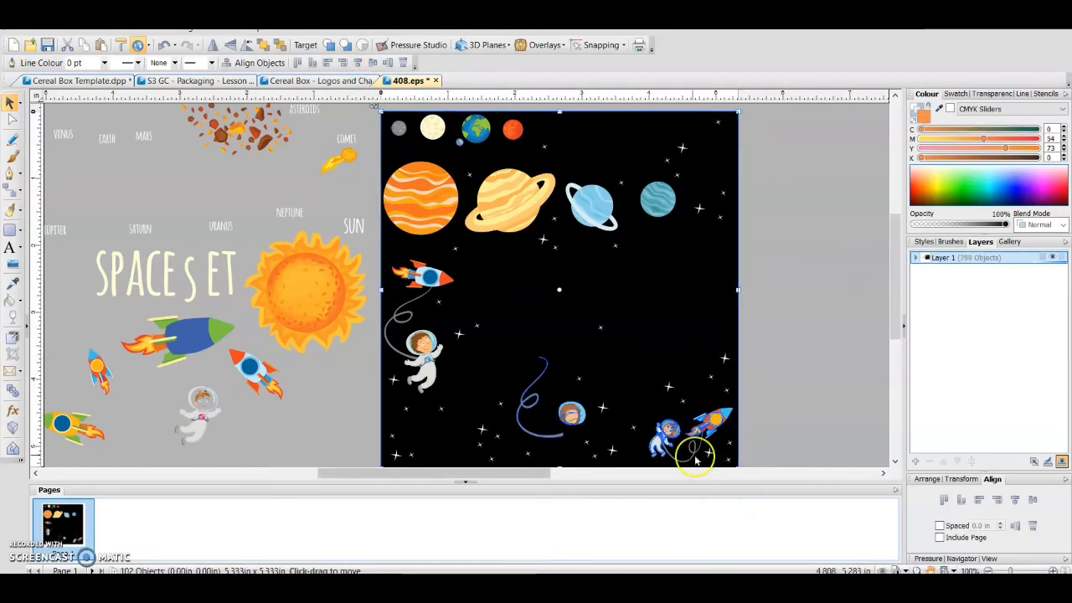
mouse_move(674, 437)
left_mouse_down()
mouse_move(714, 448)
mouse_move(797, 413)
mouse_move(677, 435)
mouse_move(670, 460)
mouse_move(673, 440)
mouse_move(653, 429)
mouse_move(674, 442)
mouse_move(816, 408)
mouse_move(674, 435)
mouse_move(675, 418)
left_mouse_up()
key("Delete")
Step: Uncrop the next two page-sized cropped objects and delete the released rocket, astronaut and tether pieces
left_click(529, 209)
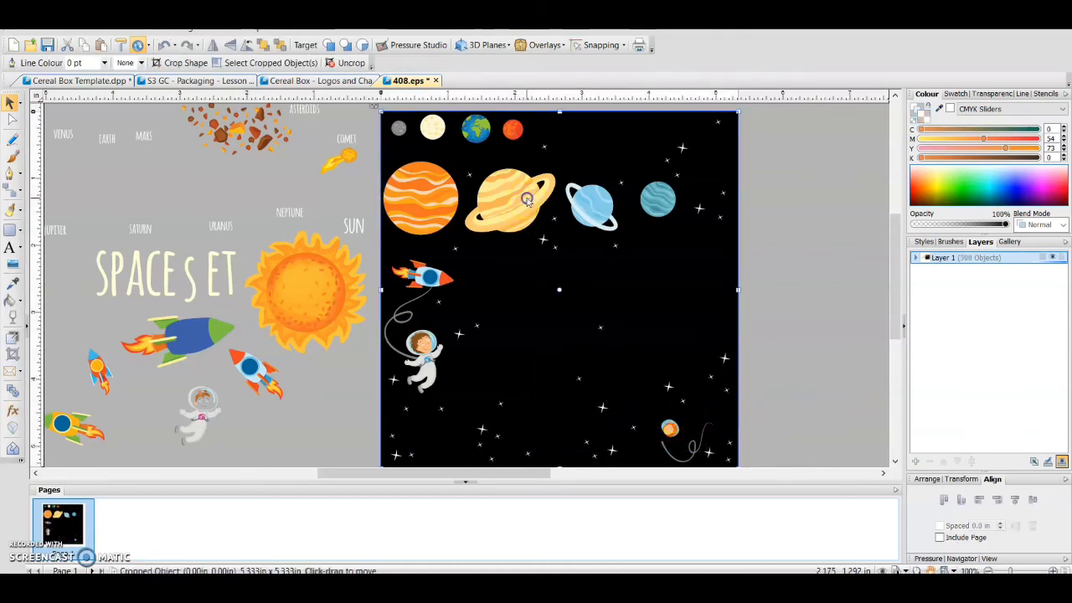
left_click(347, 64)
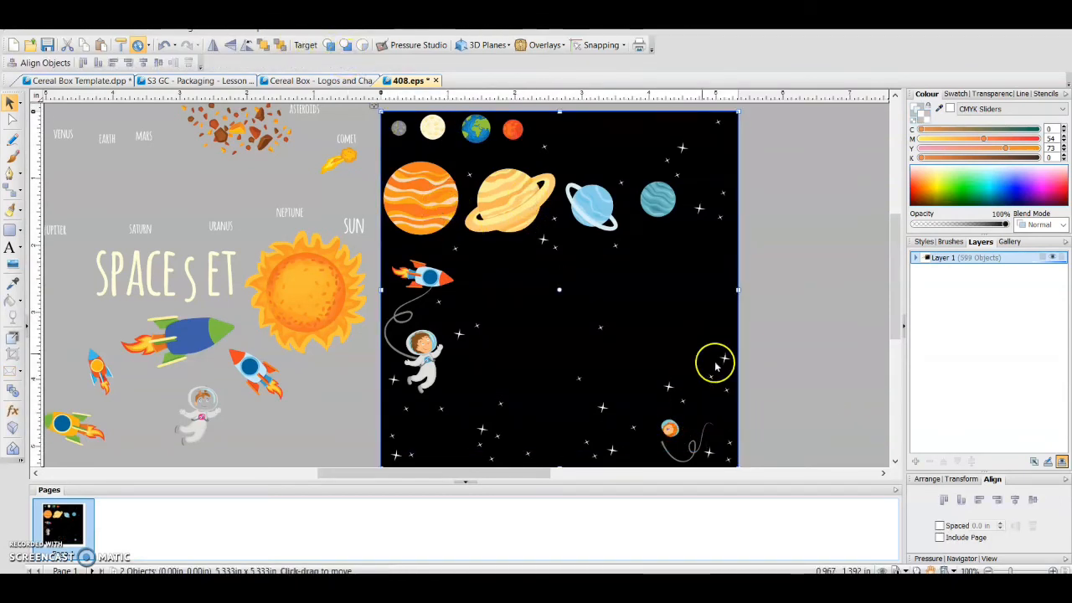
left_click(562, 204)
left_click(515, 188)
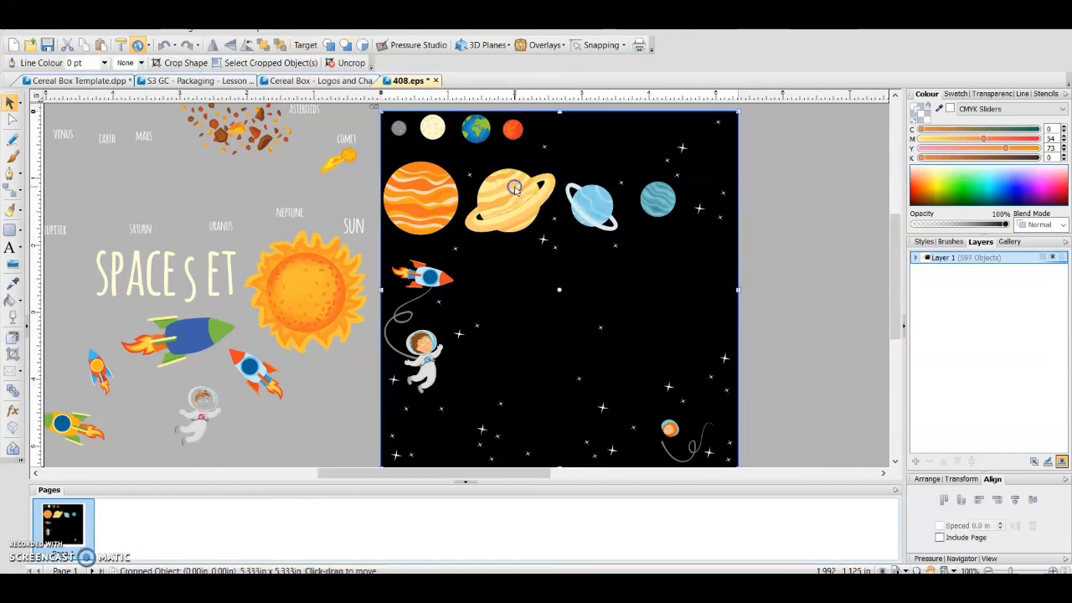
left_click(353, 64)
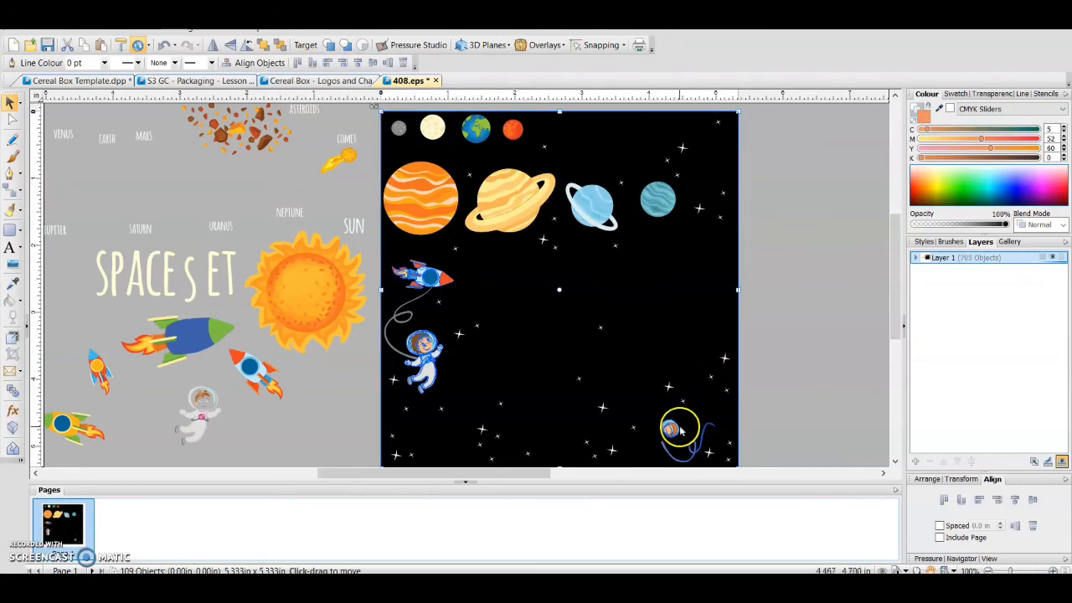
mouse_move(680, 429)
left_mouse_down()
mouse_move(700, 435)
mouse_move(801, 407)
mouse_move(641, 433)
mouse_move(521, 353)
mouse_move(800, 421)
left_mouse_up()
left_click(760, 410)
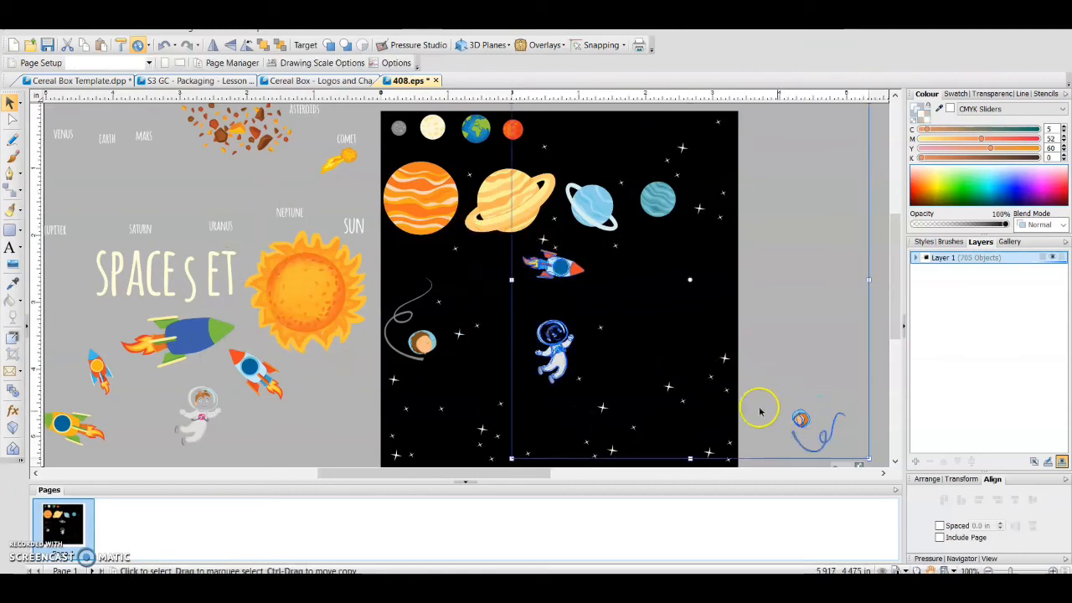
key("Delete")
Step: Uncrop the next two page-sized cropped objects and move the released stars, pale planet, astronaut face and tether onto the pasteboard beside the page
left_click(486, 196)
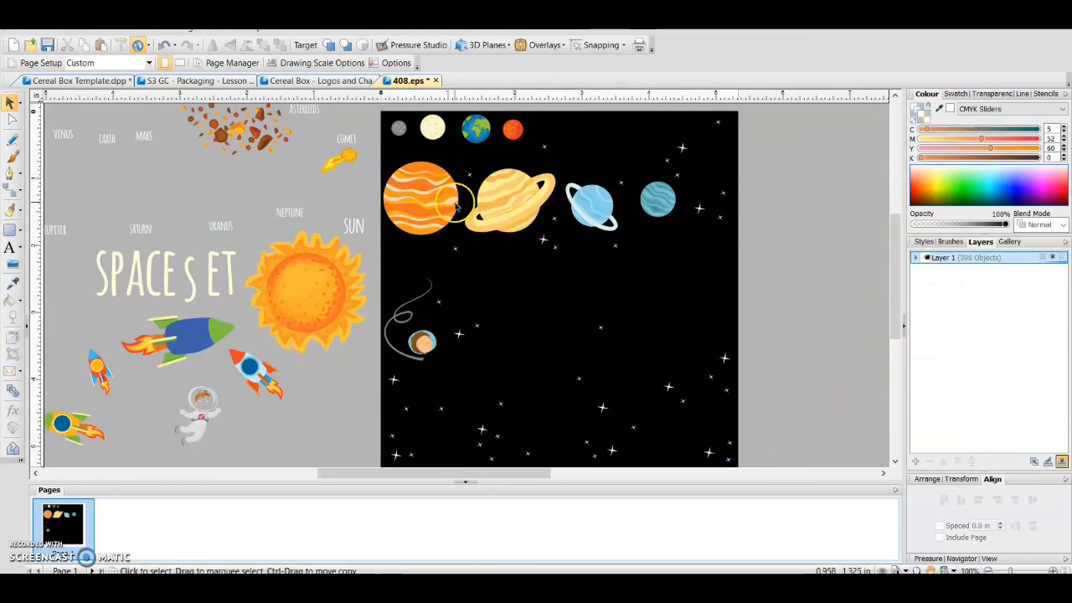
left_click(509, 209)
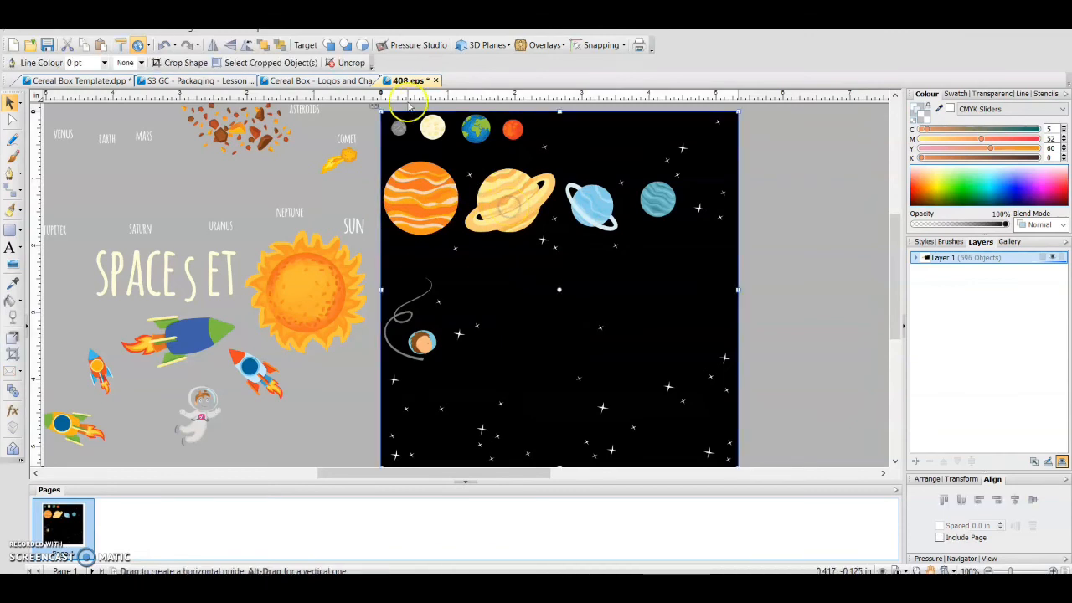
left_click(352, 63)
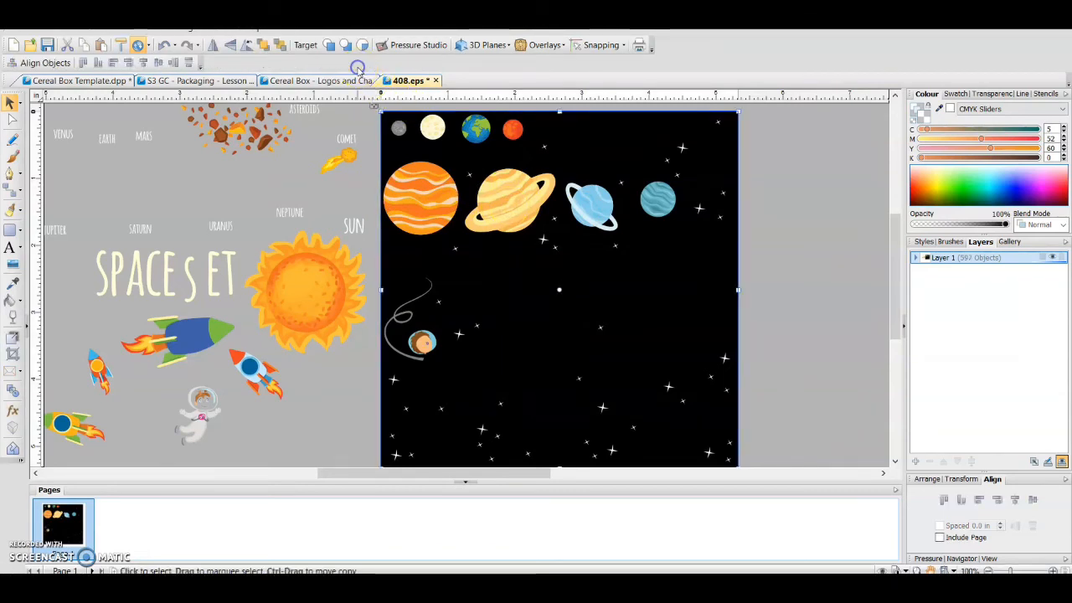
left_click(523, 312)
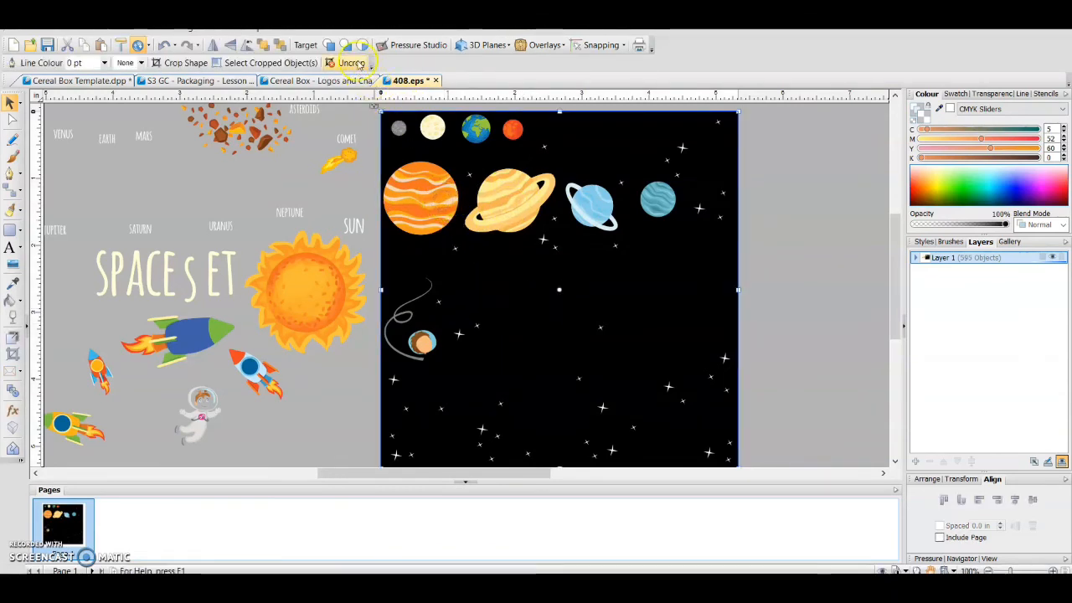
left_click(357, 63)
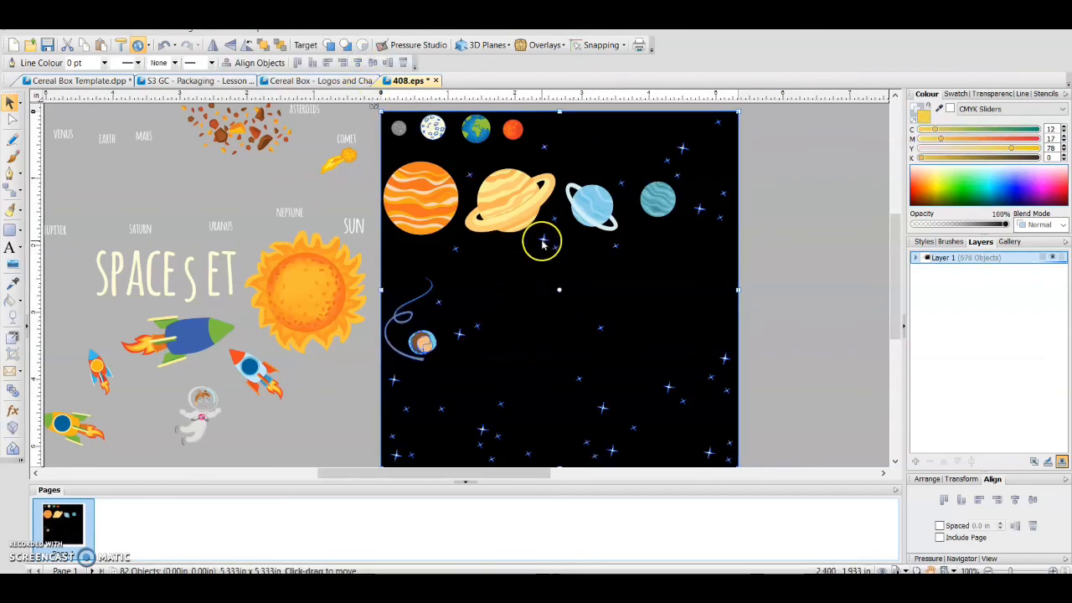
left_click_drag(545, 240, 848, 267)
left_click_drag(714, 365, 790, 360)
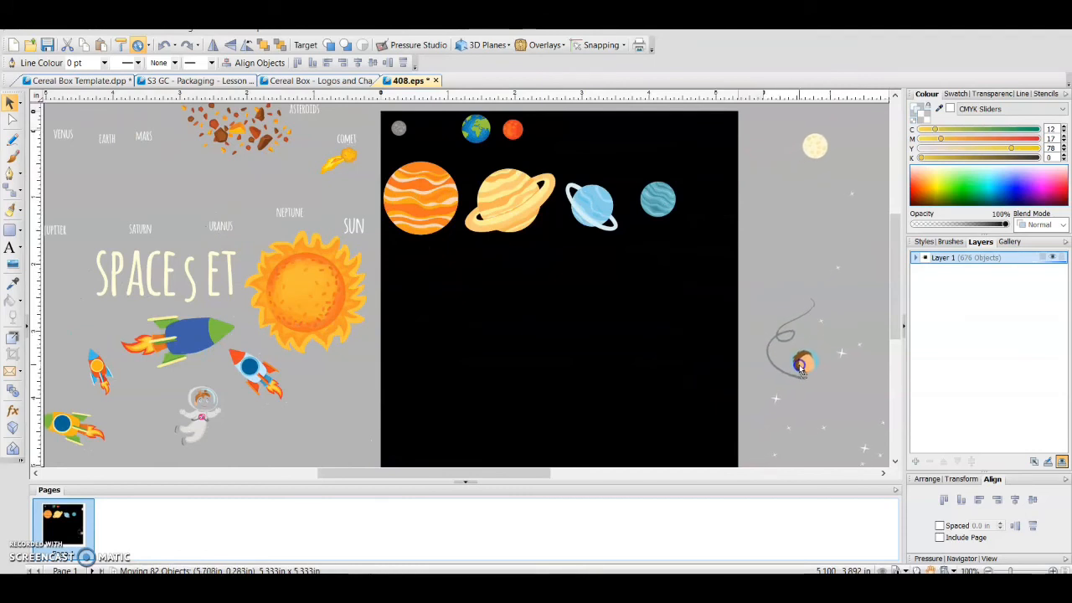
left_click(366, 355)
Step: Uncrop the next page-sized cropped object and move the released Earth off the page beside the pale planet
left_click(568, 276)
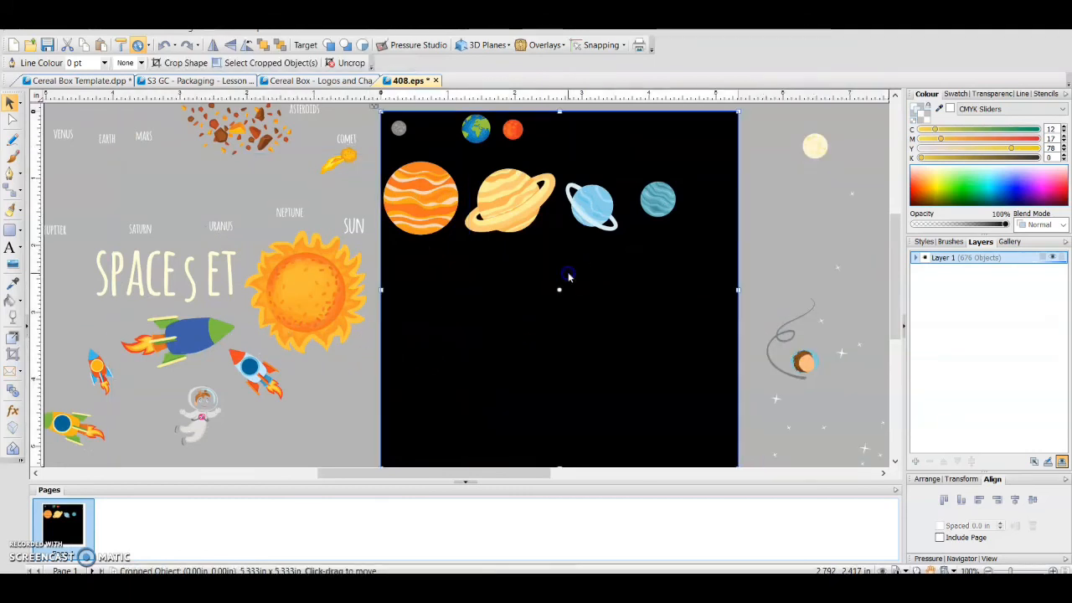
left_click(353, 64)
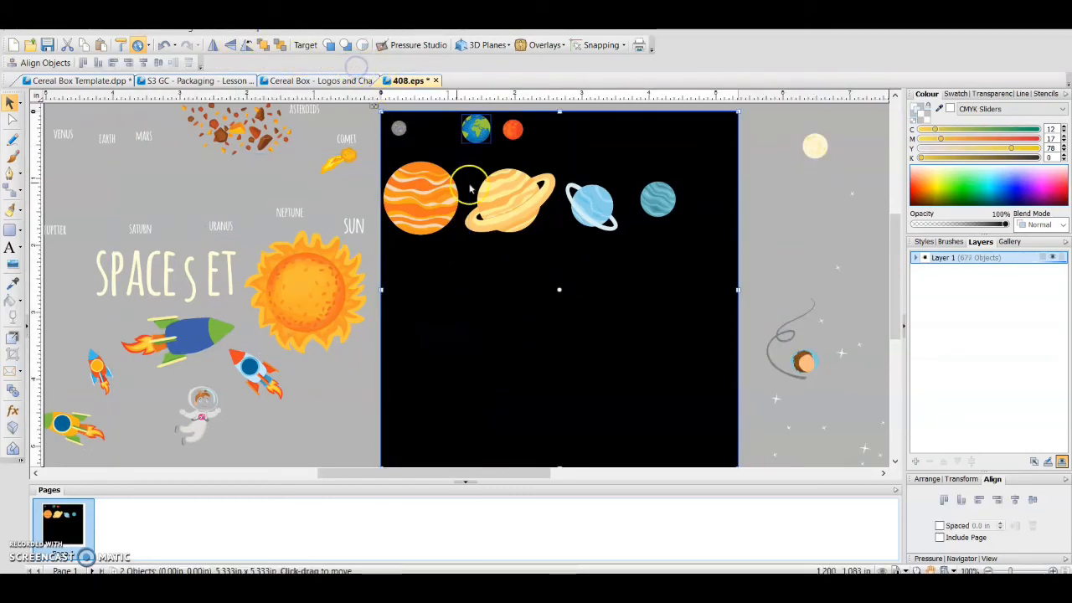
left_click_drag(478, 131, 772, 145)
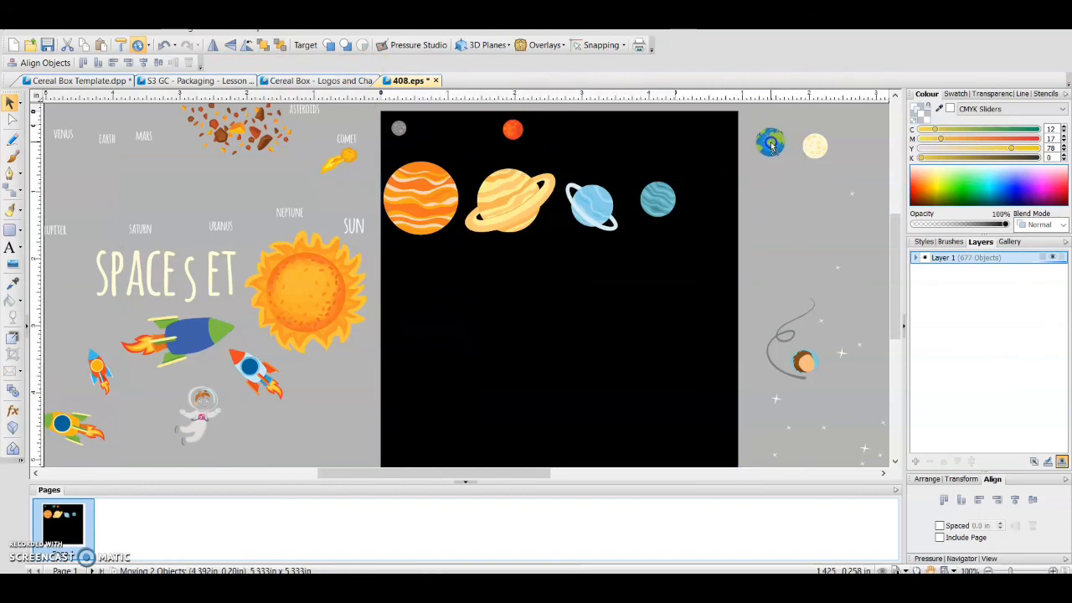
Step: Uncrop the cropped object holding the remaining planets and delete the page-sized closed curve it releases
left_click(491, 256)
left_click(334, 64)
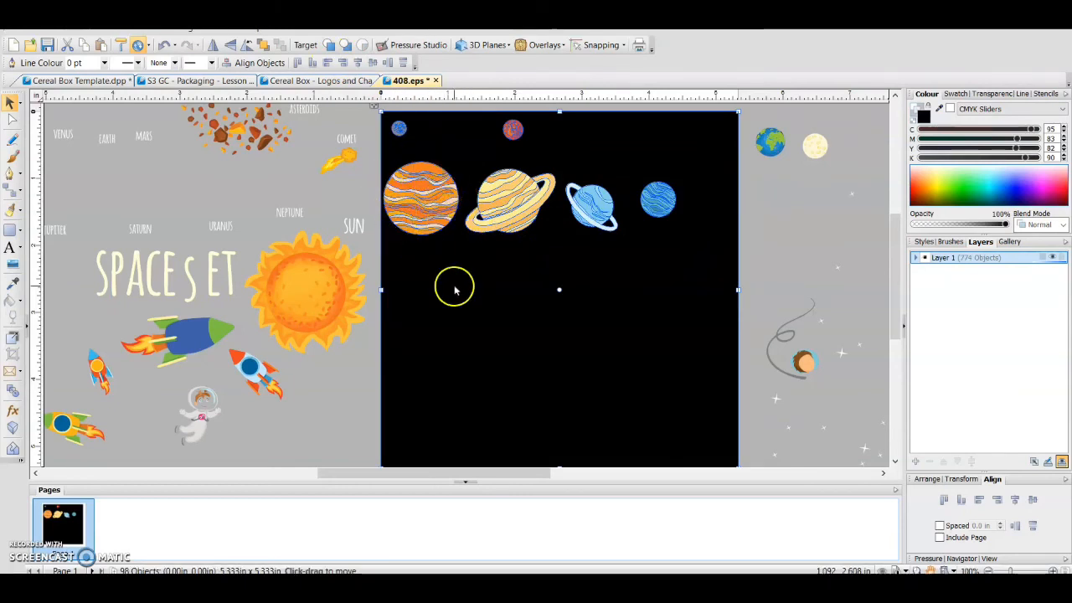
left_click(366, 191)
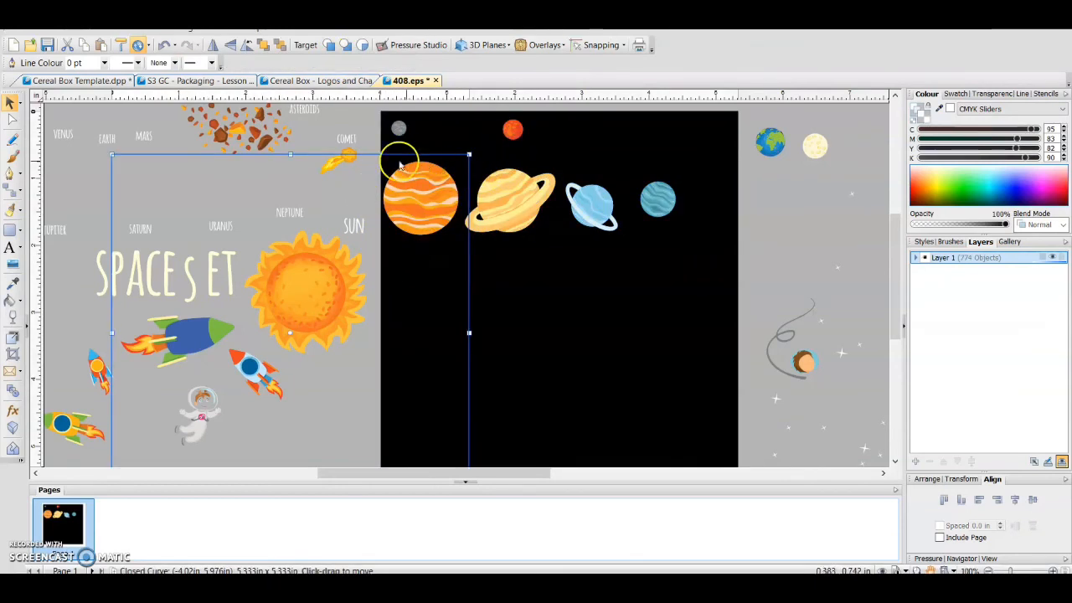
left_click_drag(174, 160, 90, 168)
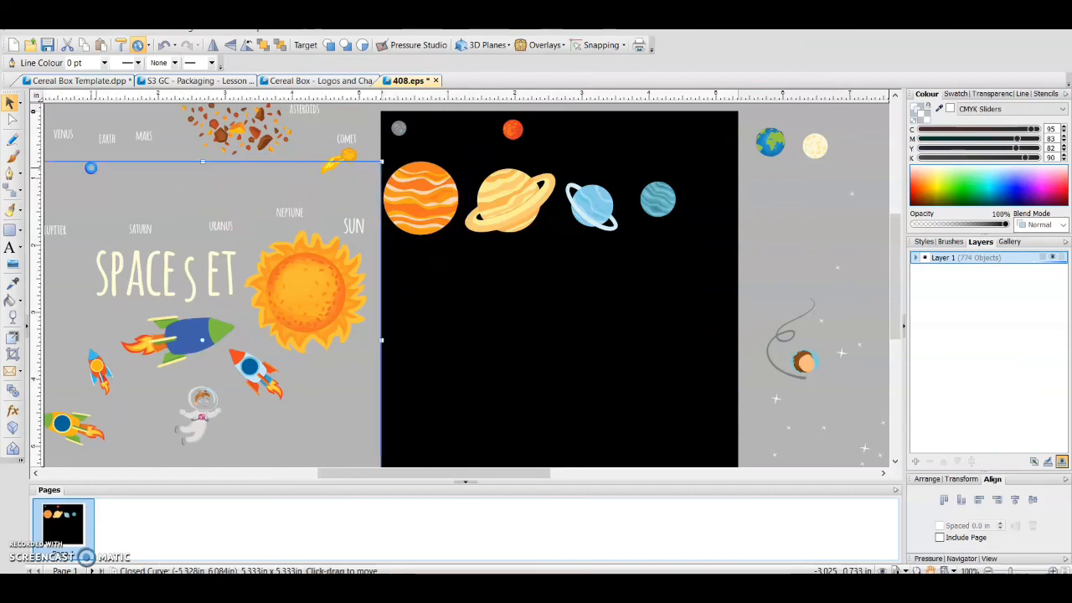
key("Delete")
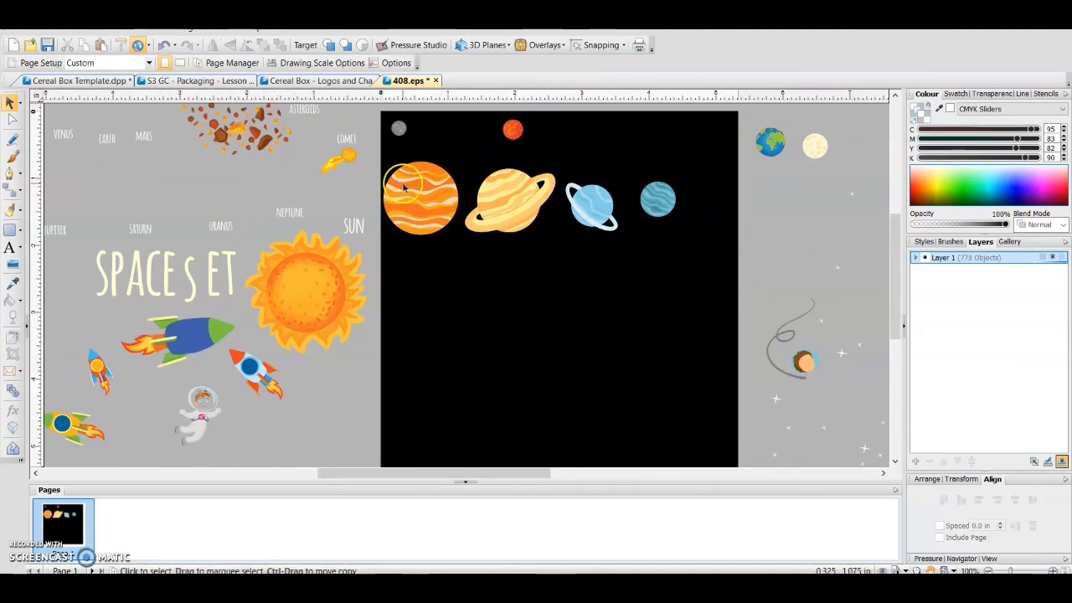
Step: Examine the large orange striped planet's separate coloured bands by selecting them one at a time
scroll(405, 180, "up", 2)
scroll(442, 159, "up", 2)
left_click(443, 163)
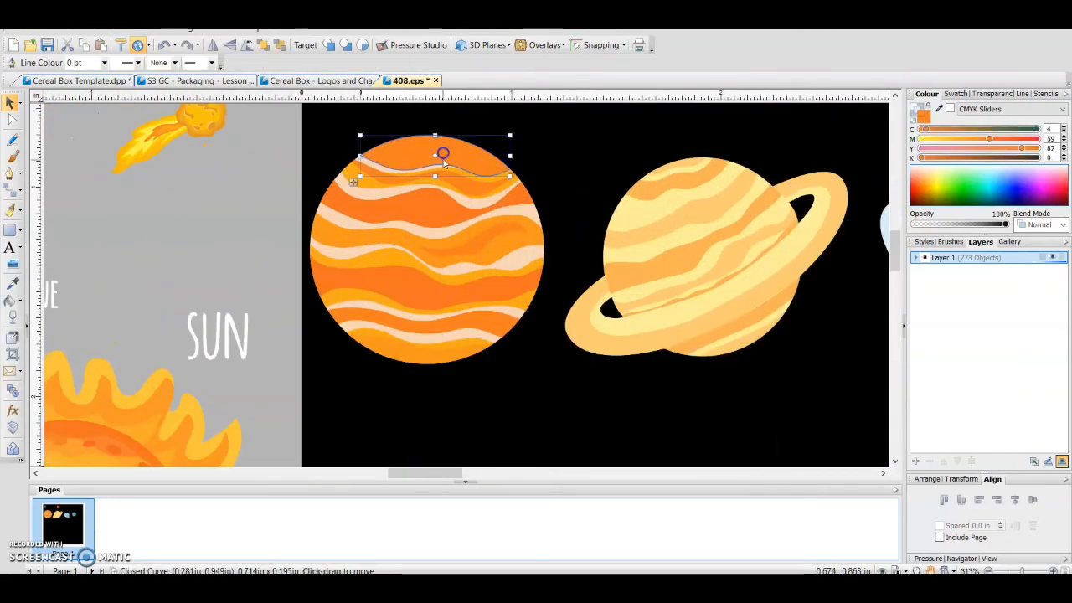
left_click(461, 186)
left_click(433, 211)
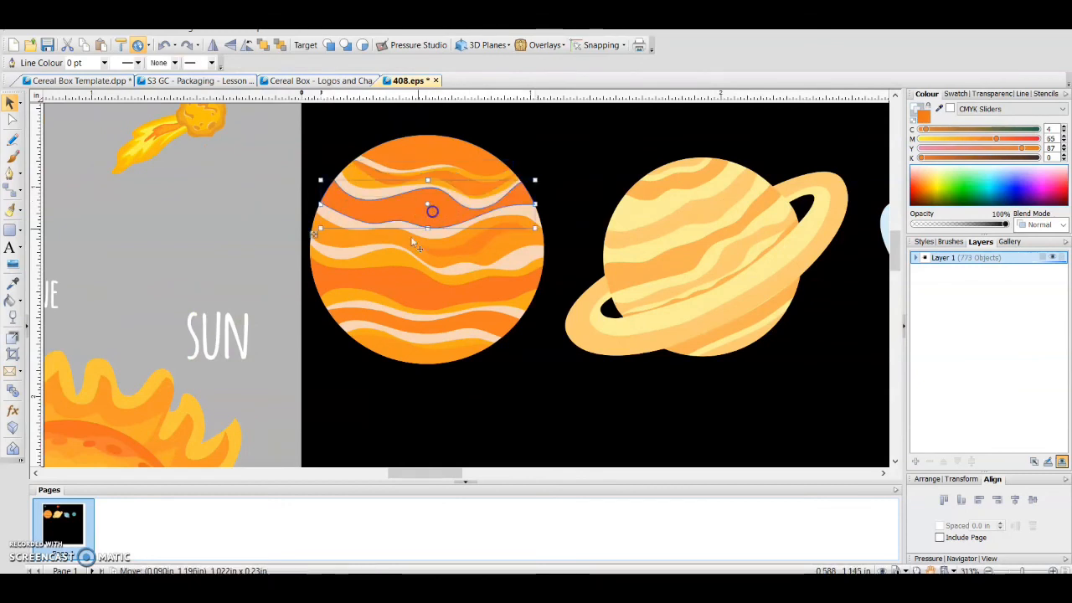
left_click(467, 252)
left_click(386, 287)
left_click(401, 328)
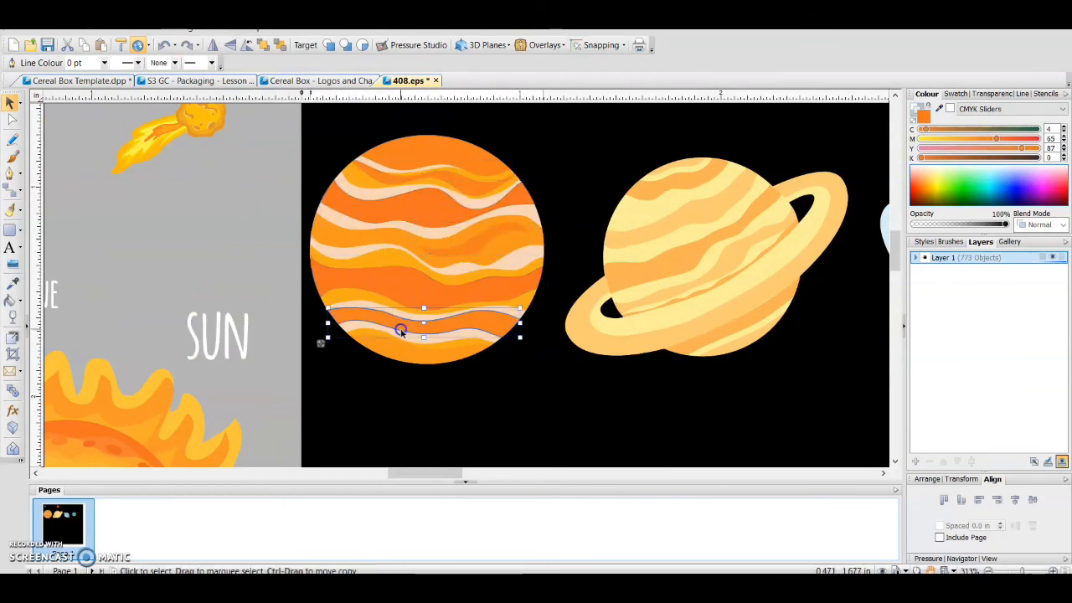